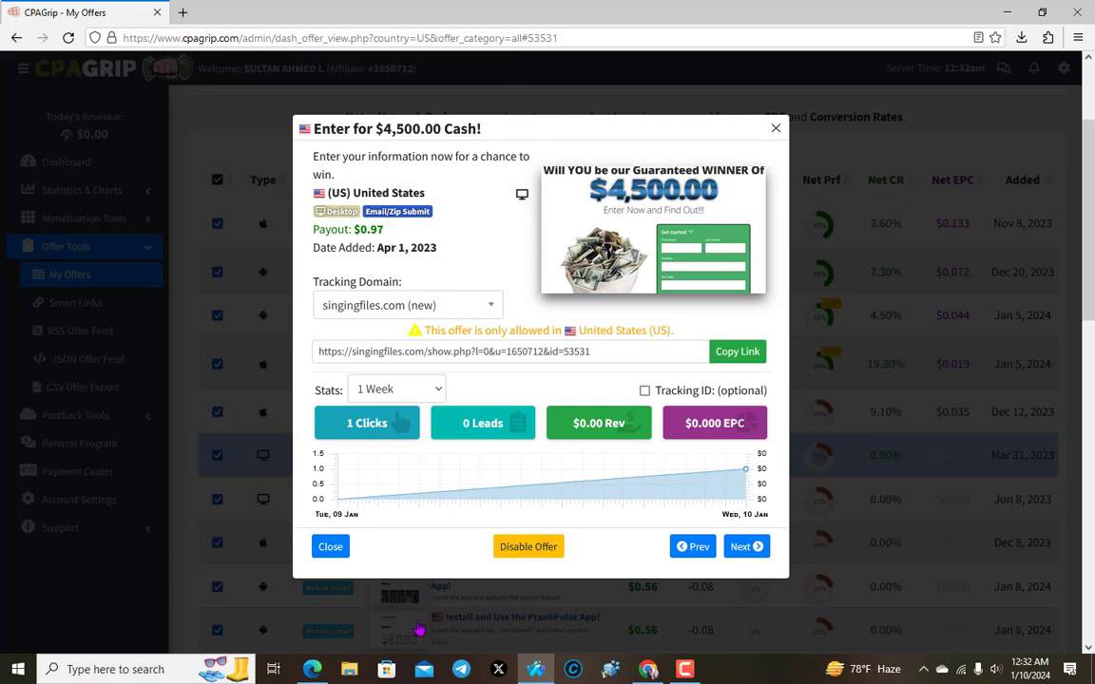
# Compare the $4,500.00 Cash offer in CPAGrip with its Google Sites landing page and inspect the link on the red button.
pyautogui.click(310, 670)
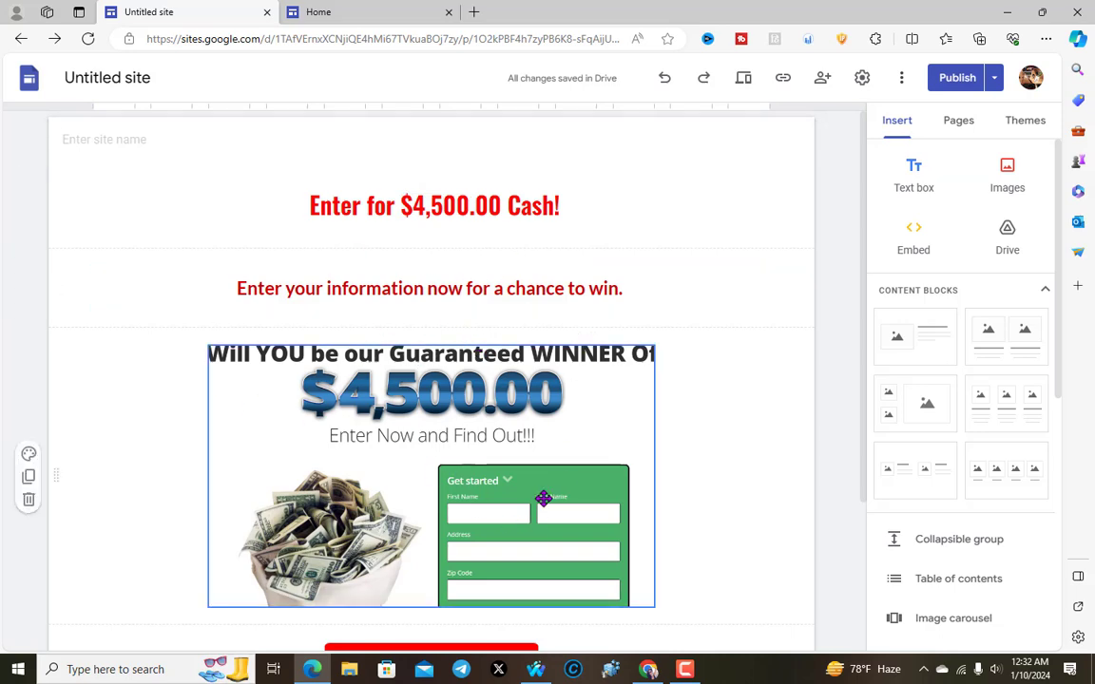
pyautogui.hotkey('alt', 'Tab')
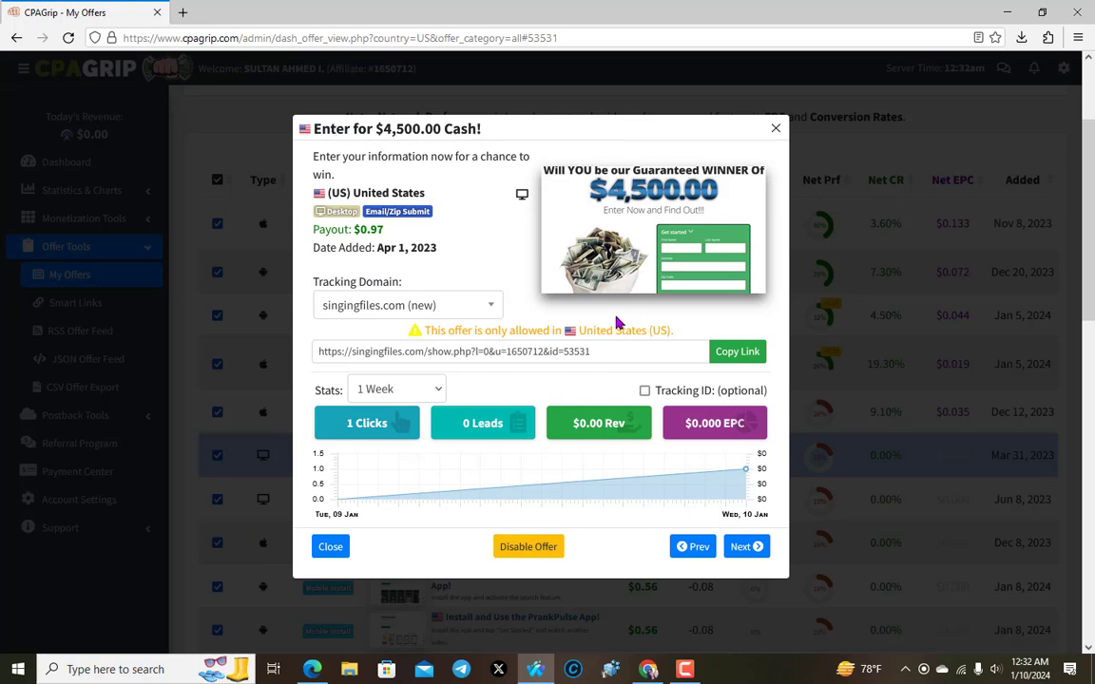
pyautogui.click(322, 677)
pyautogui.click(418, 454)
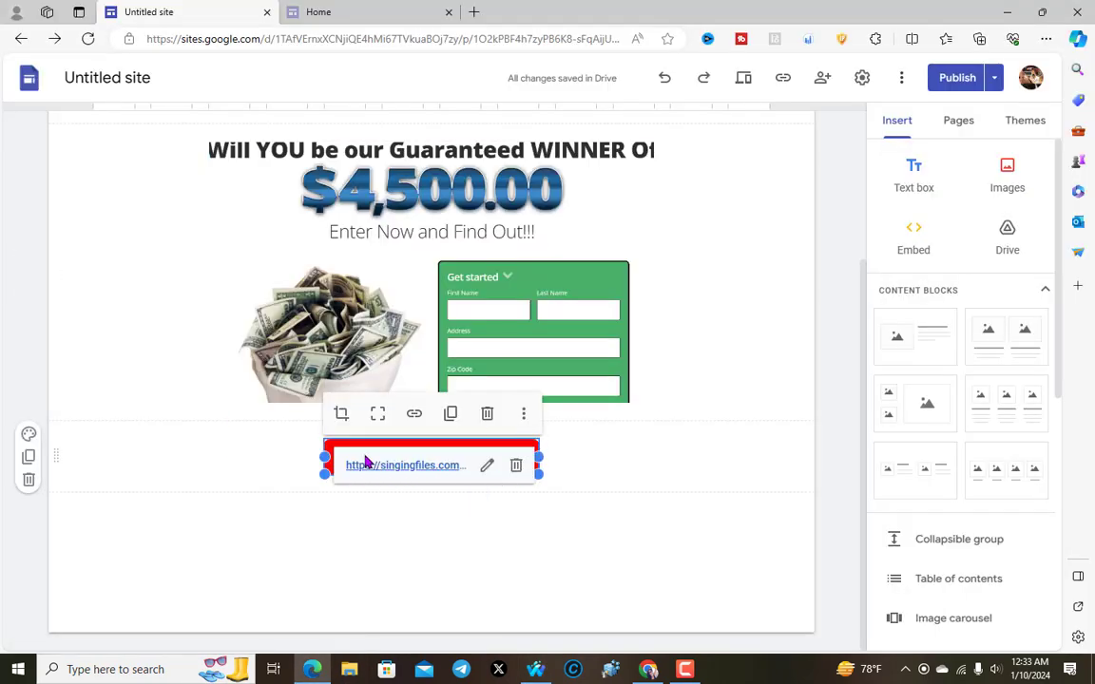
pyautogui.hotkey('alt', 'Tab')
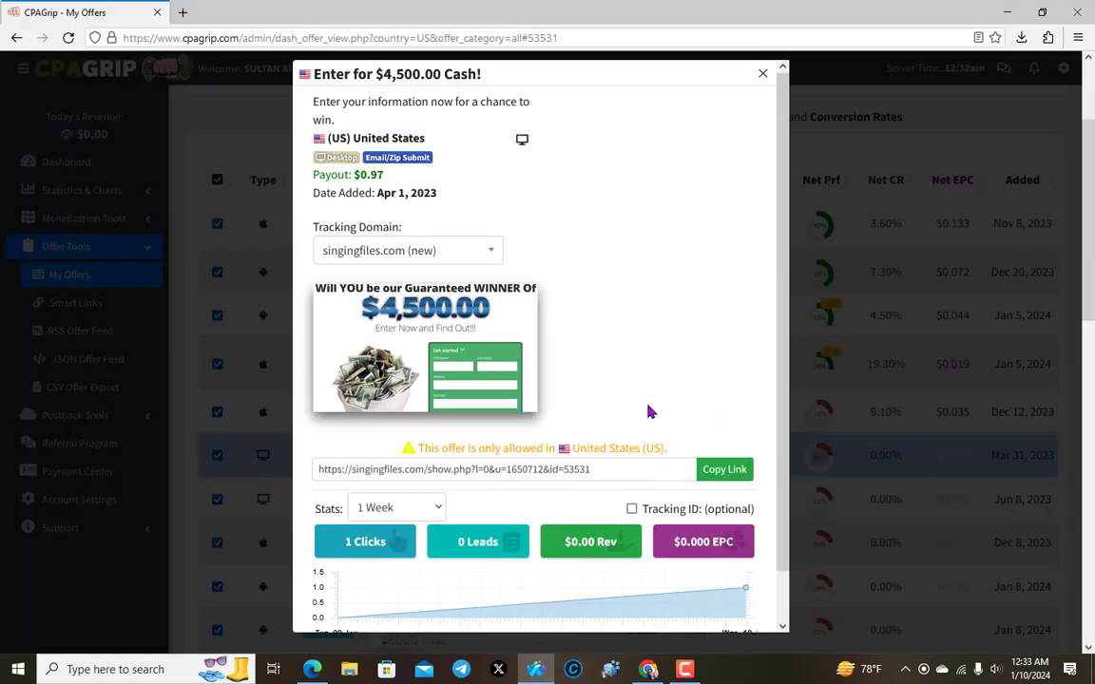
# Copy the $4,500.00 Cash offer's tracking link in CPAGrip and return to the landing page's button in Google Sites.
pyautogui.click(727, 475)
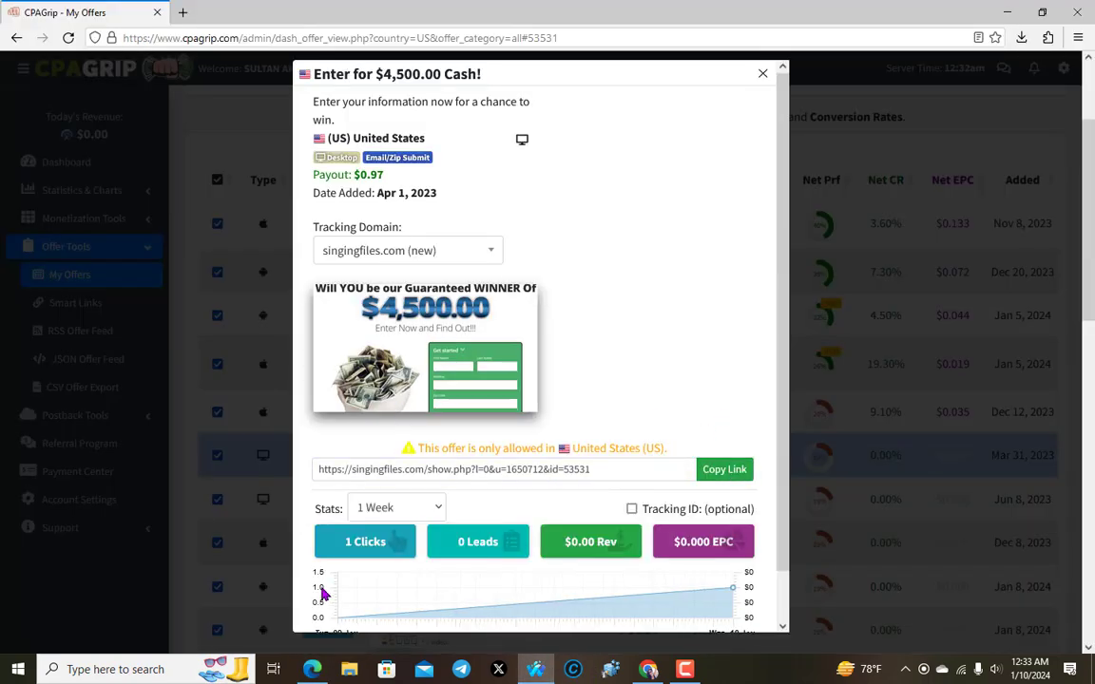
pyautogui.click(312, 669)
pyautogui.click(515, 464)
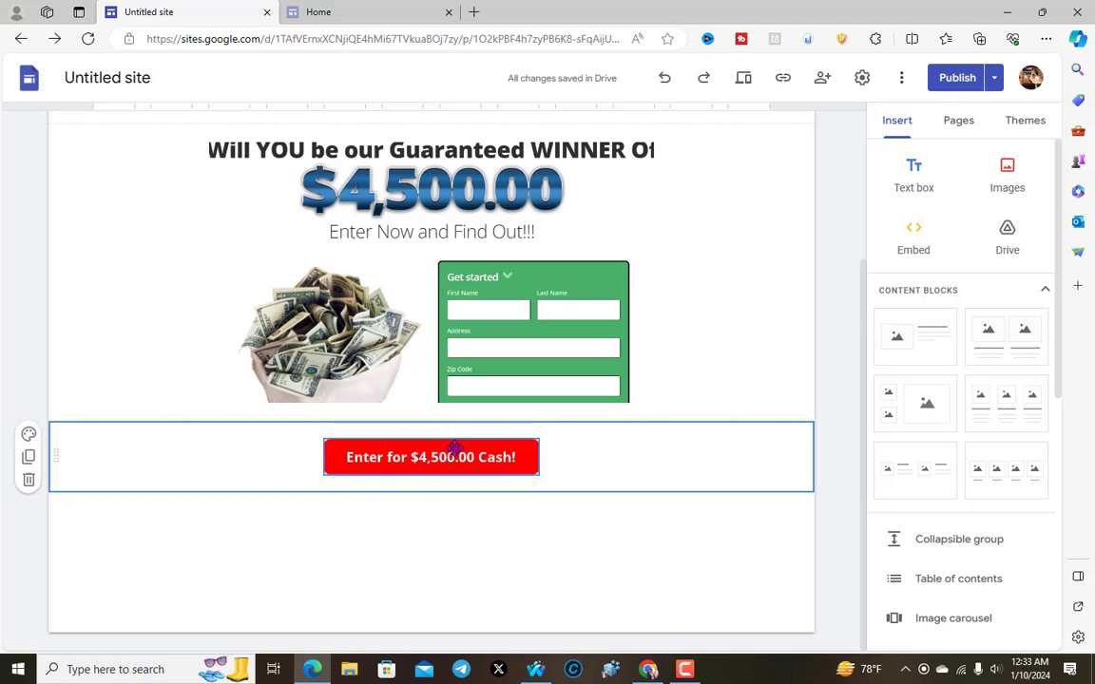
# Review the landing page's headline, image and button in Google Sites, and view its published version with its web address.
pyautogui.scroll(2, 455, 447)
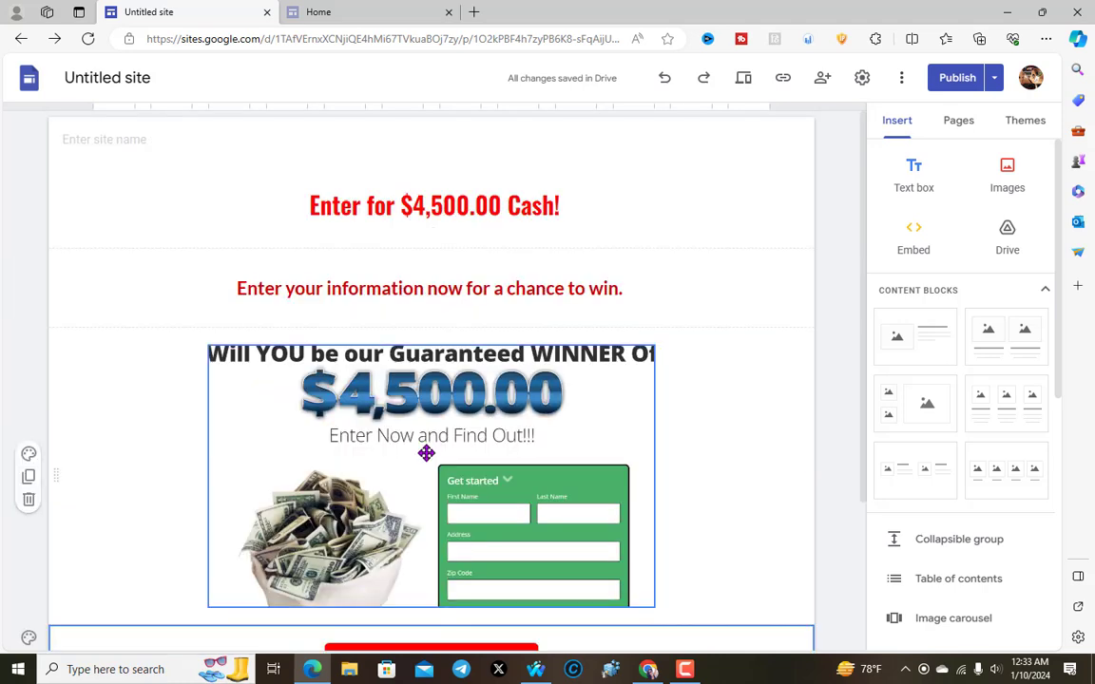
pyautogui.scroll(-2, 608, 295)
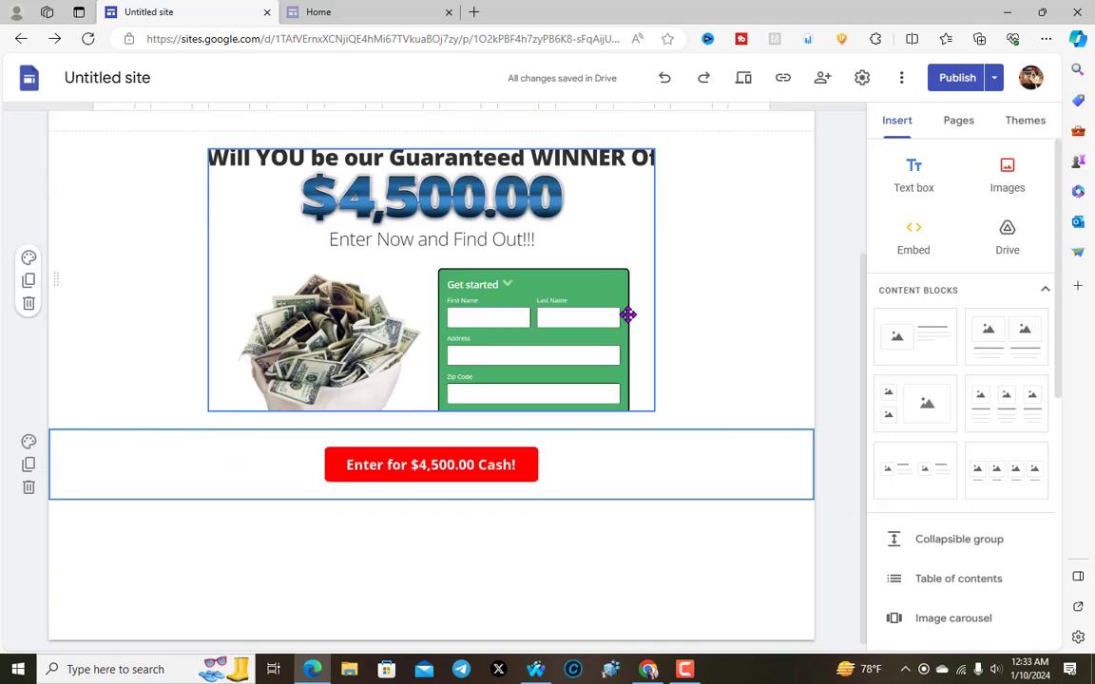
pyautogui.scroll(2, 630, 298)
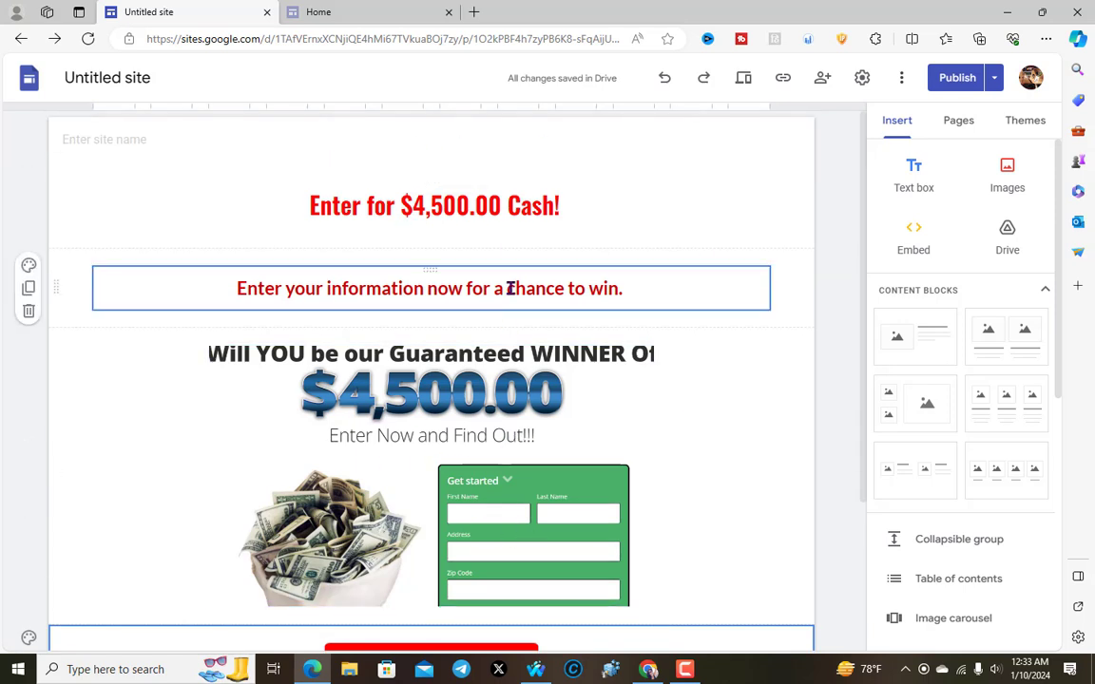
pyautogui.click(376, 9)
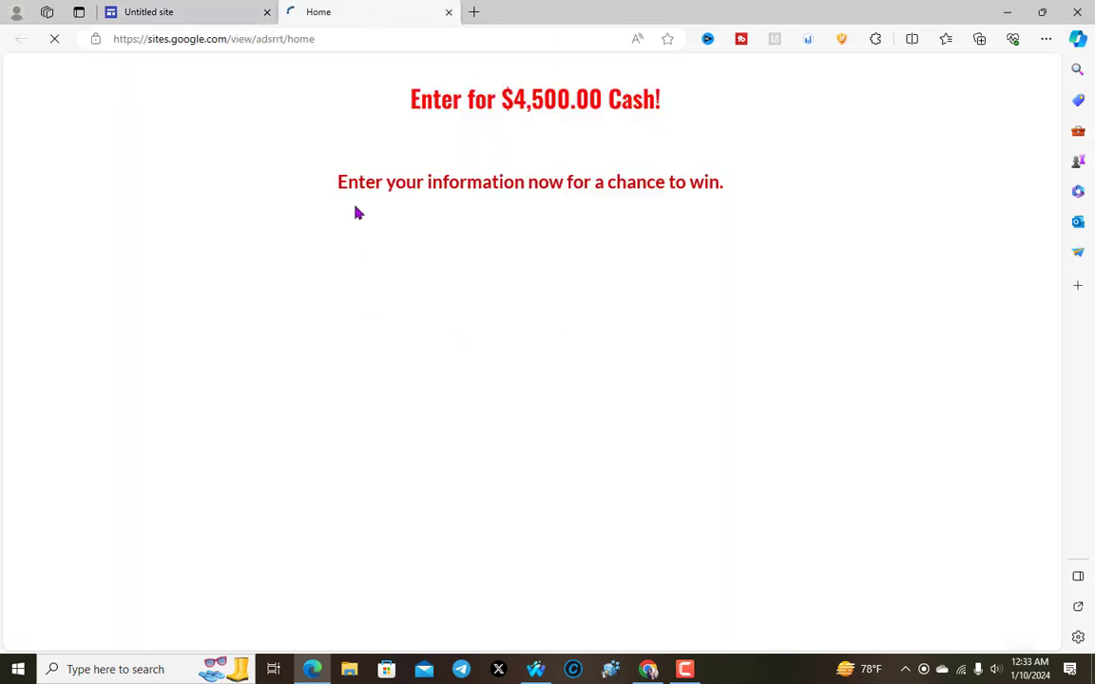
pyautogui.click(390, 39)
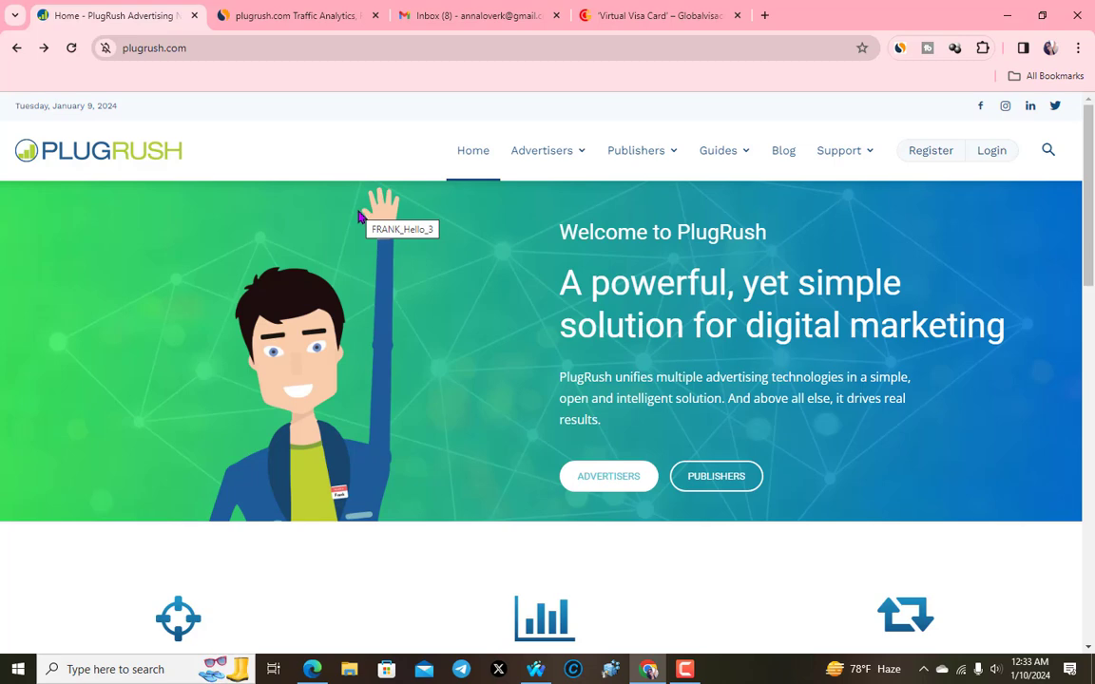
# Examine the plugrush.com traffic trend and top countries on Similarweb, and close that page.
pyautogui.click(301, 7)
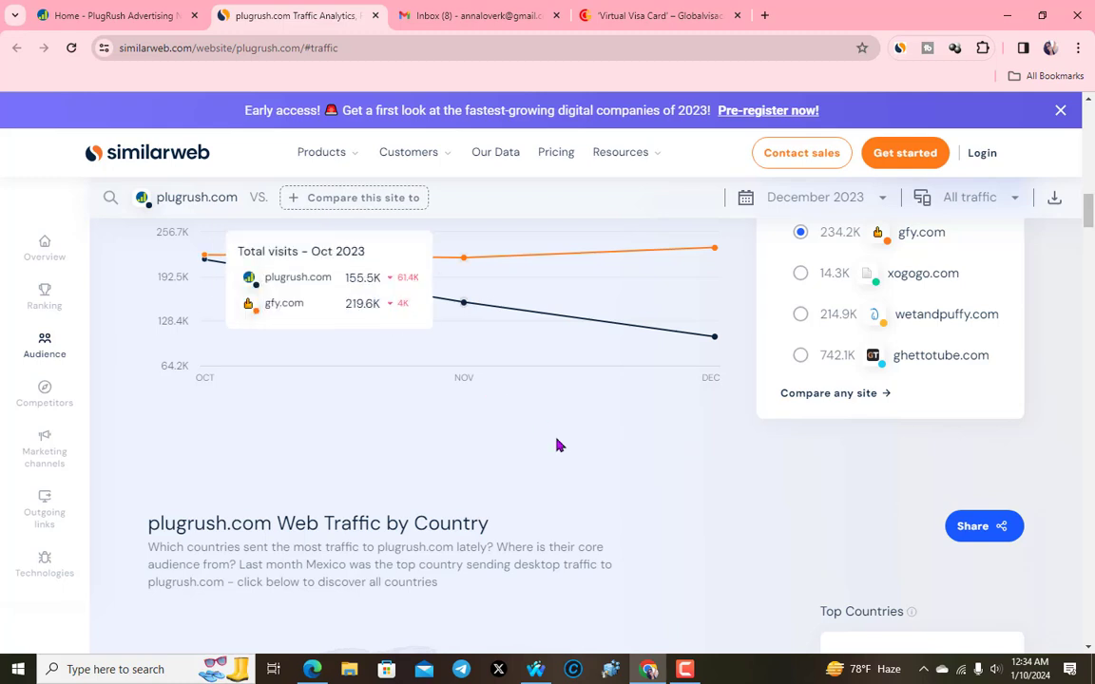
pyautogui.scroll(-3, 665, 428)
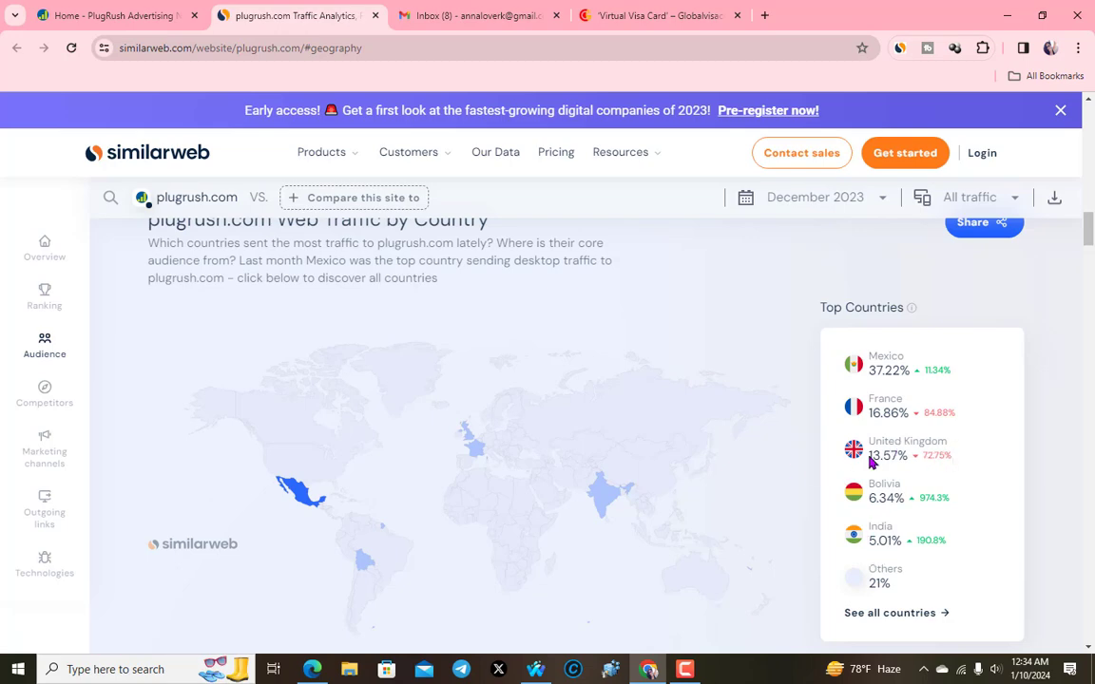
pyautogui.scroll(1, 786, 489)
pyautogui.scroll(9, 788, 488)
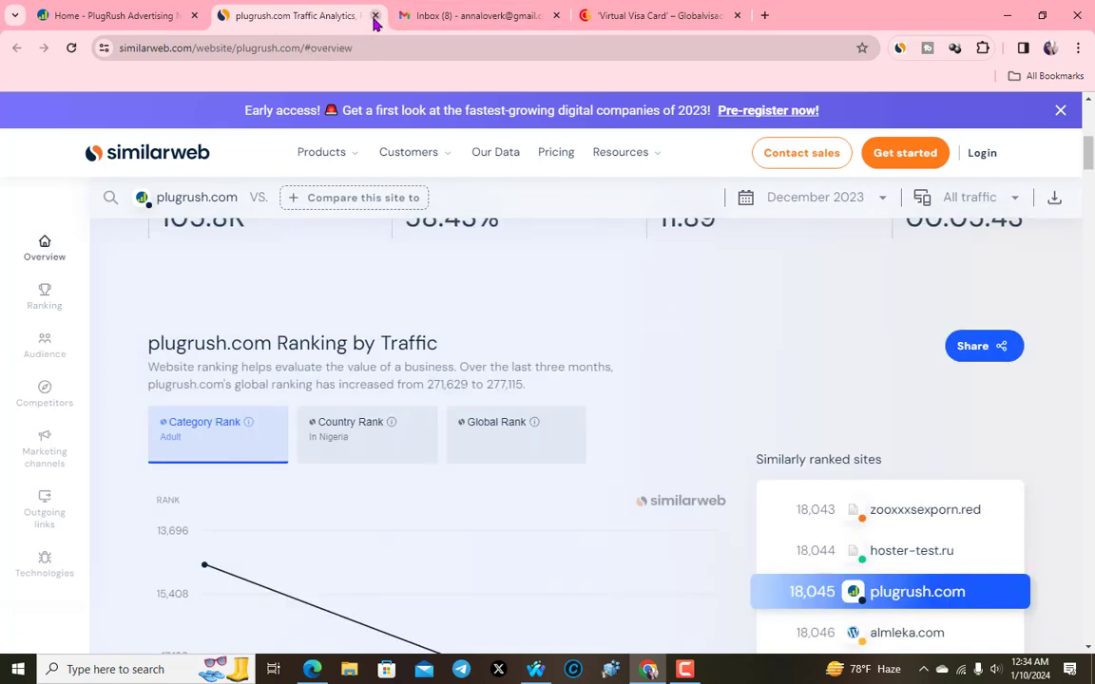
pyautogui.click(376, 17)
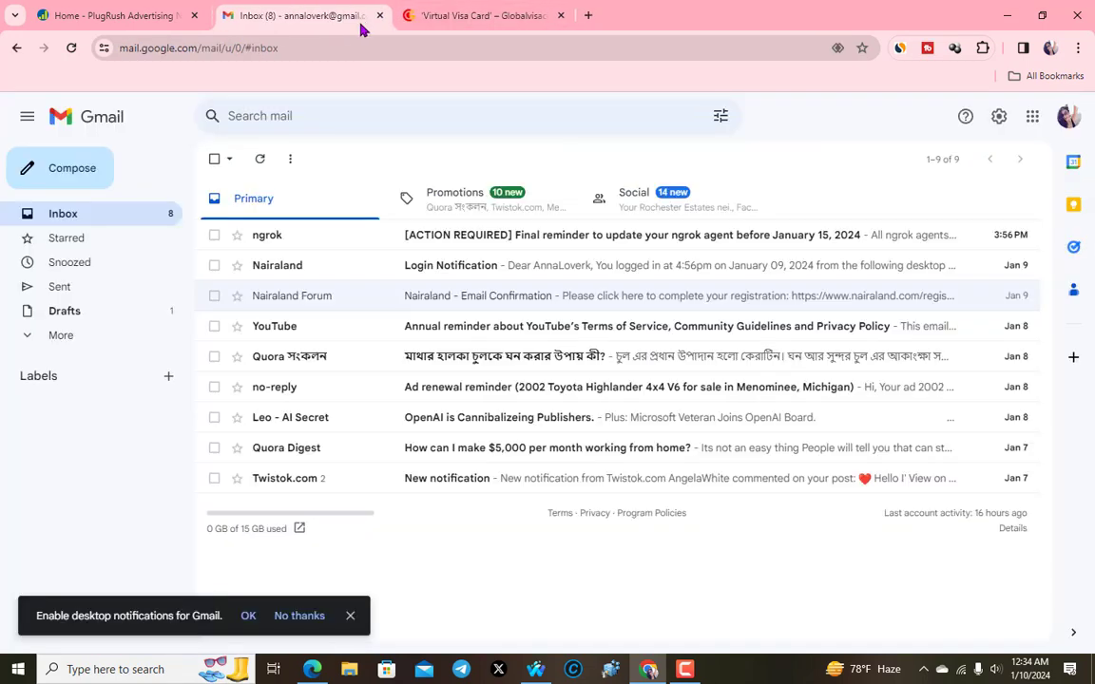
# Open the PlugRush registration form and fill in the saved United States contact details and the account password.
pyautogui.click(129, 12)
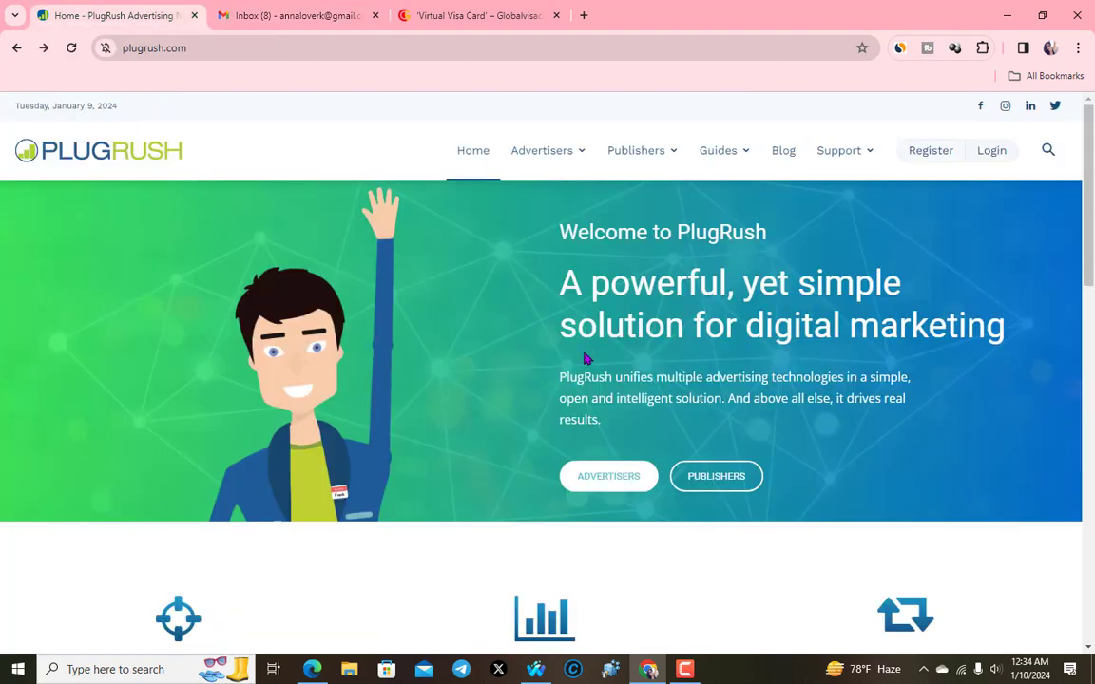
pyautogui.click(938, 154)
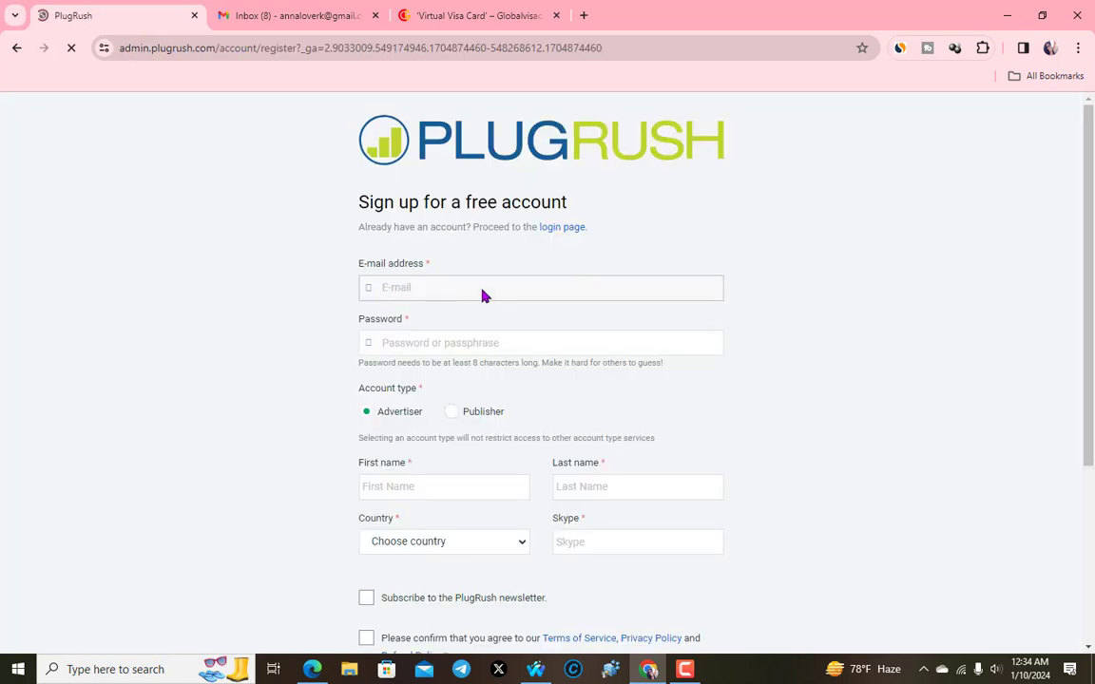
pyautogui.click(441, 297)
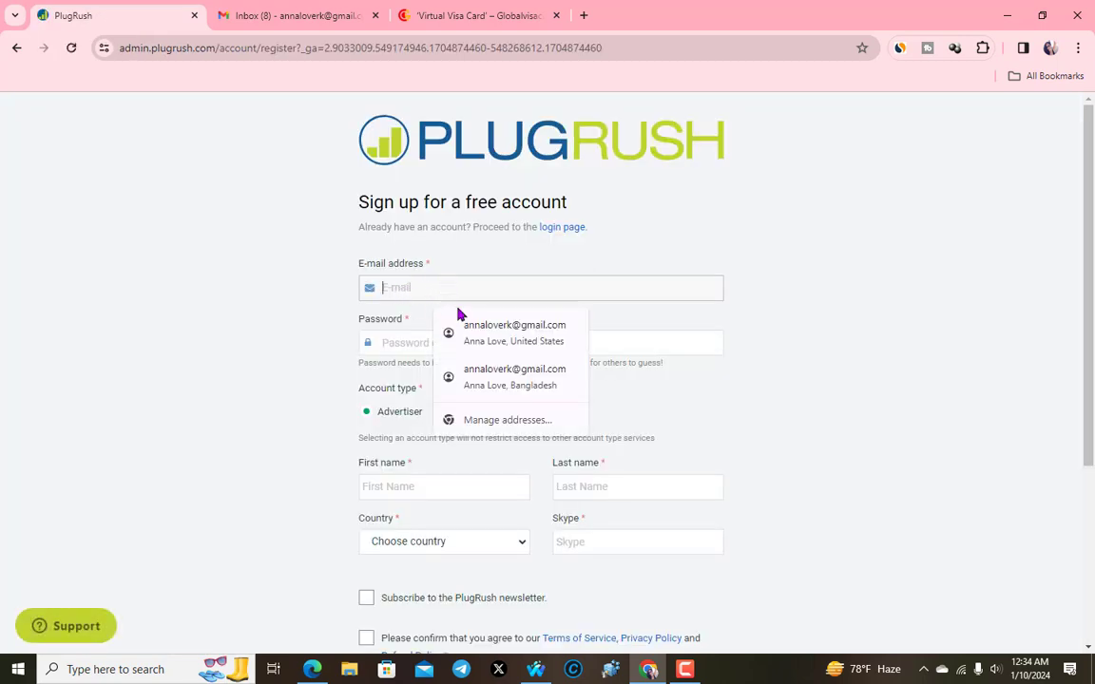
pyautogui.click(513, 335)
pyautogui.click(450, 344)
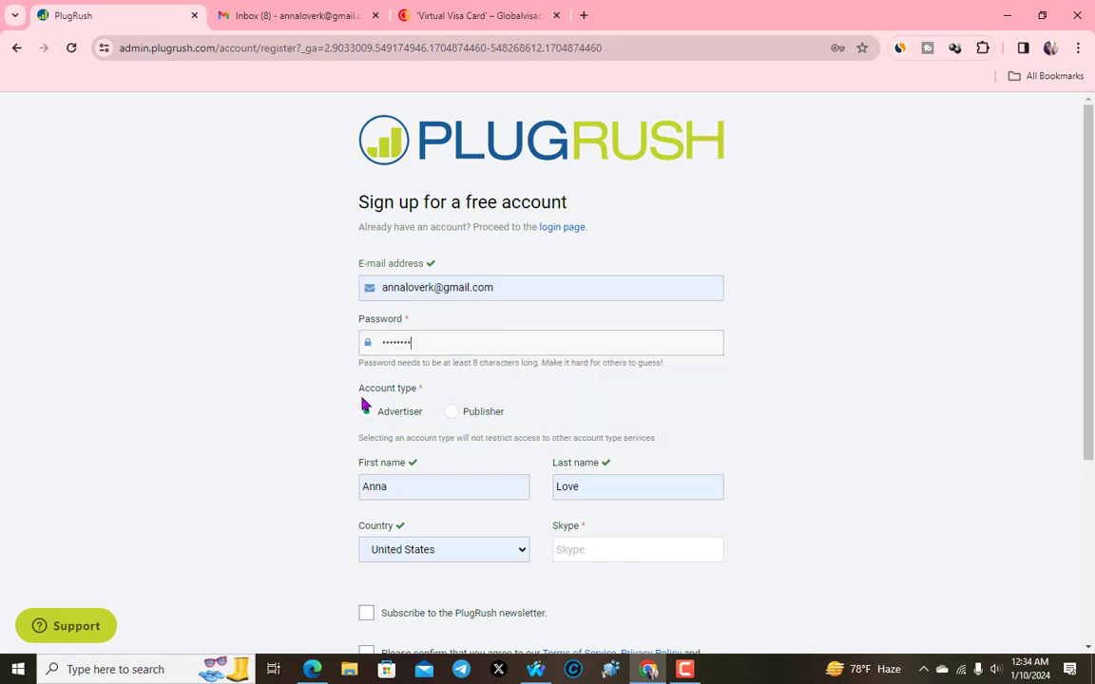
# Complete the advertiser sign-up with the Skype handle, newsletter subscription, terms agreement and robot check, and submit it.
pyautogui.scroll(-1, 445, 428)
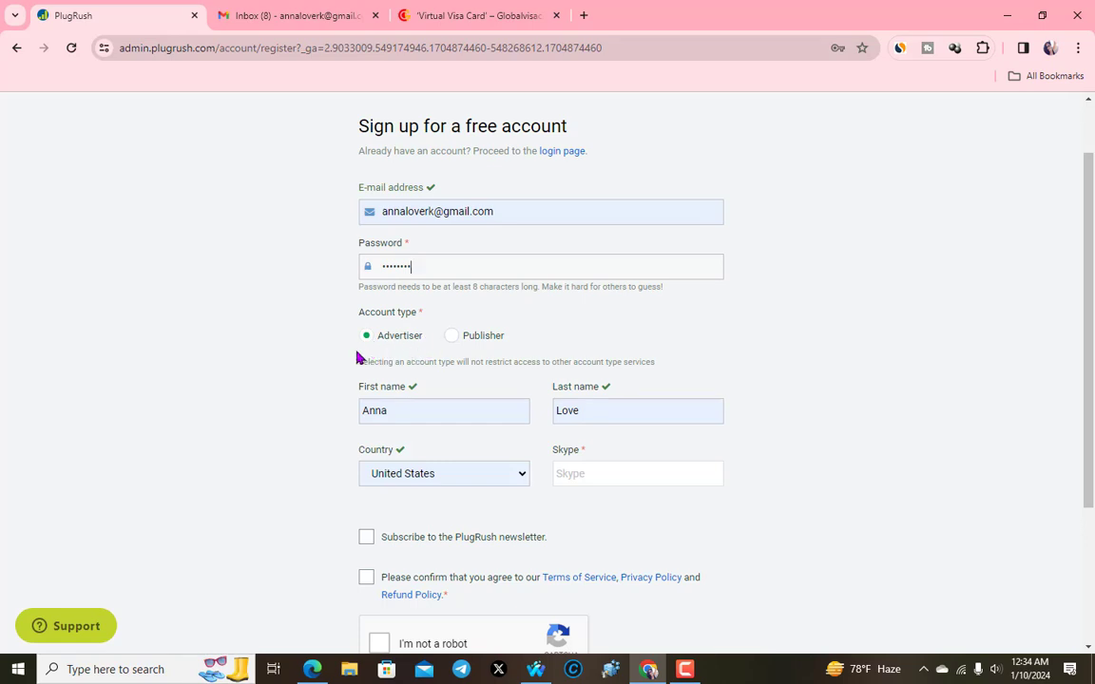
pyautogui.scroll(-3, 428, 435)
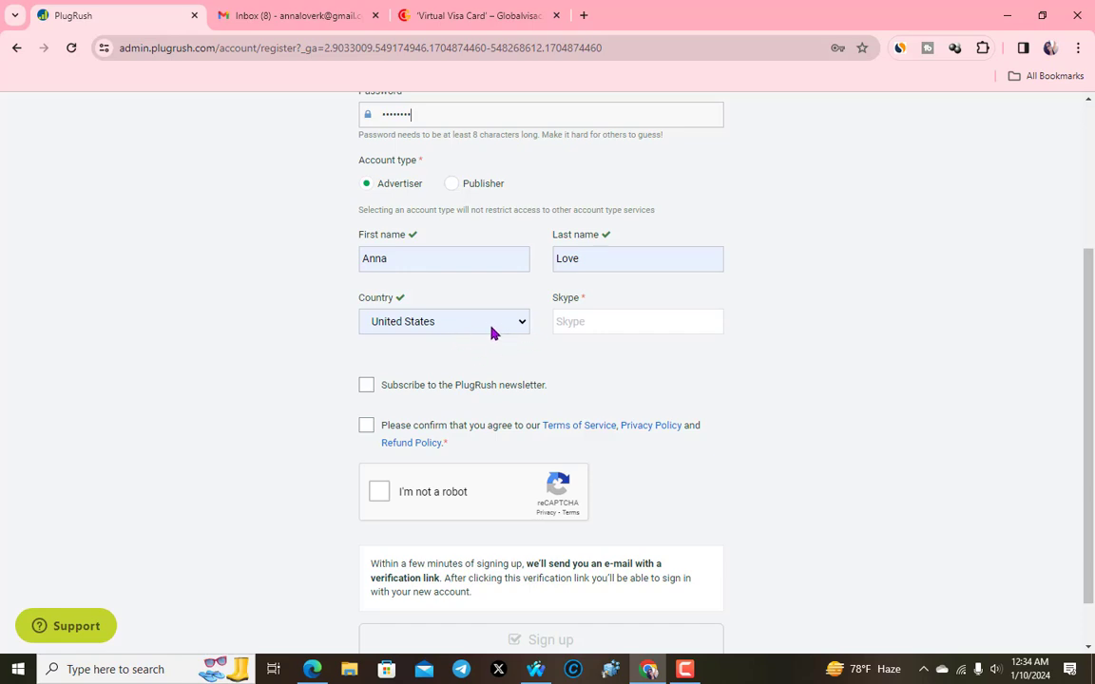
pyautogui.click(630, 327)
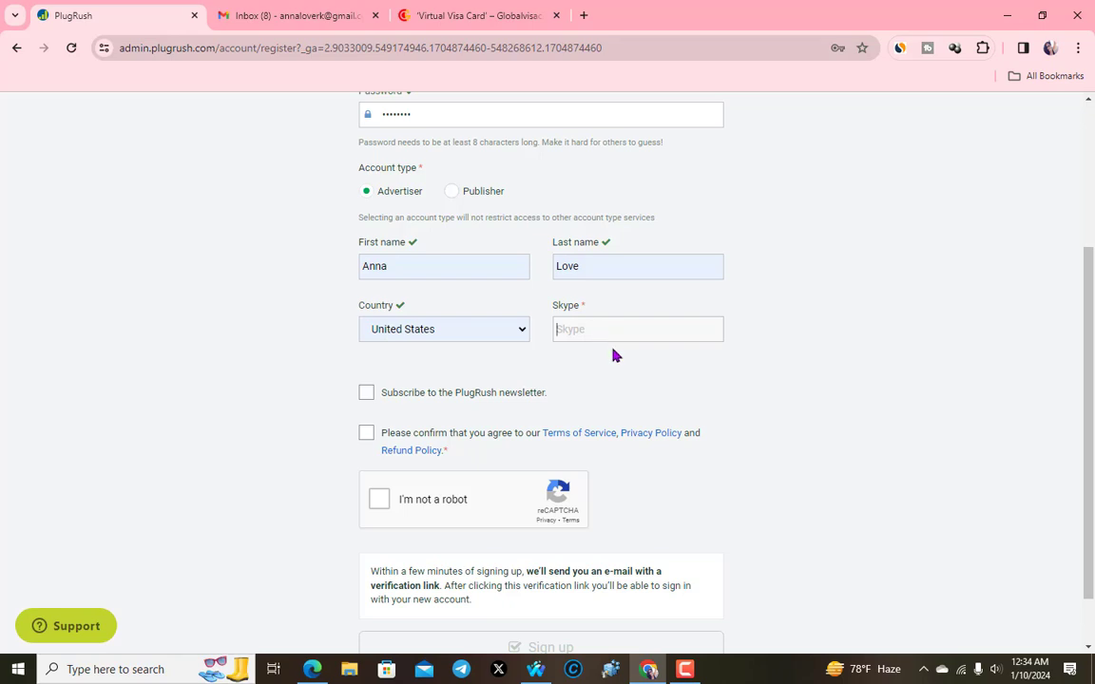
pyautogui.write('@anna')
pyautogui.click(366, 396)
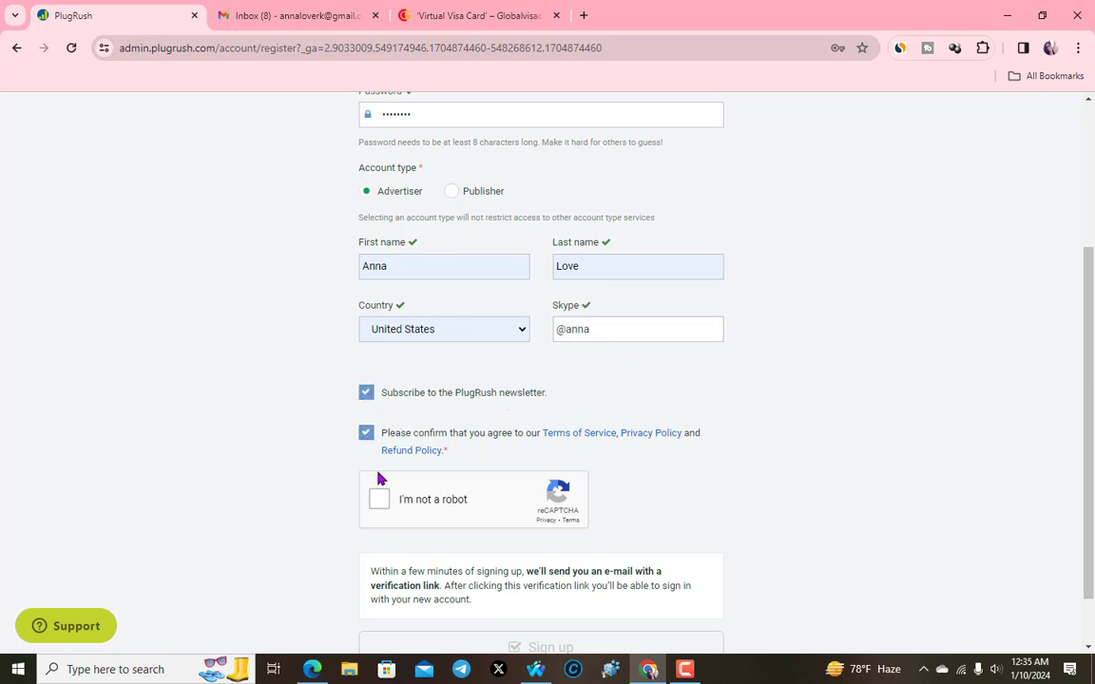
pyautogui.click(381, 507)
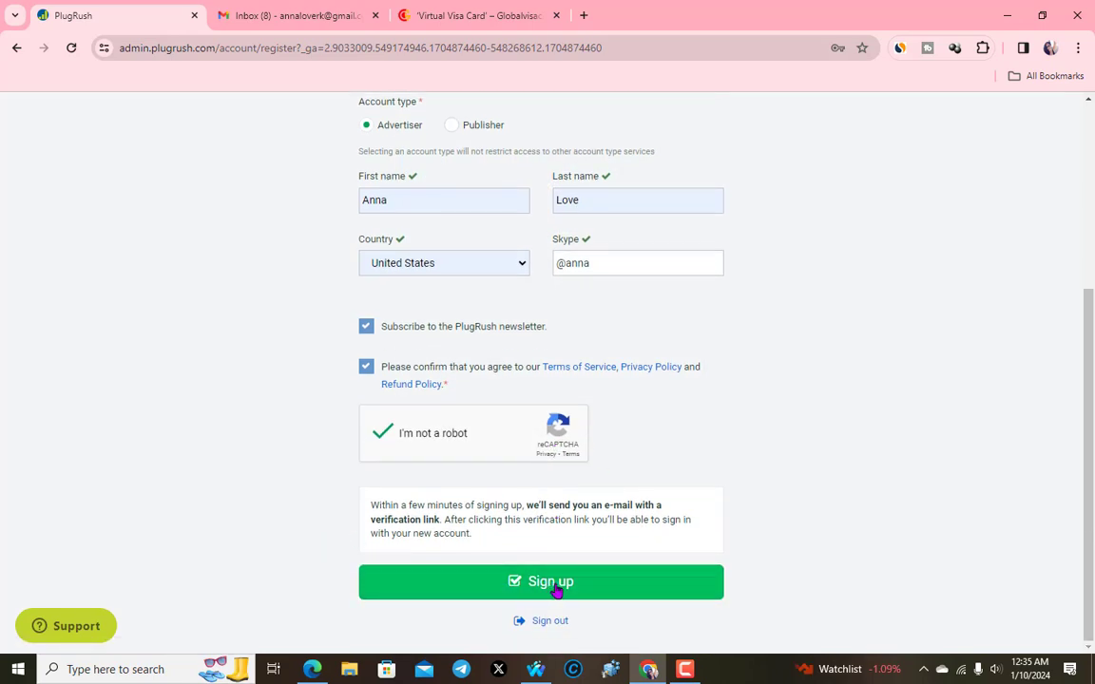
pyautogui.click(556, 585)
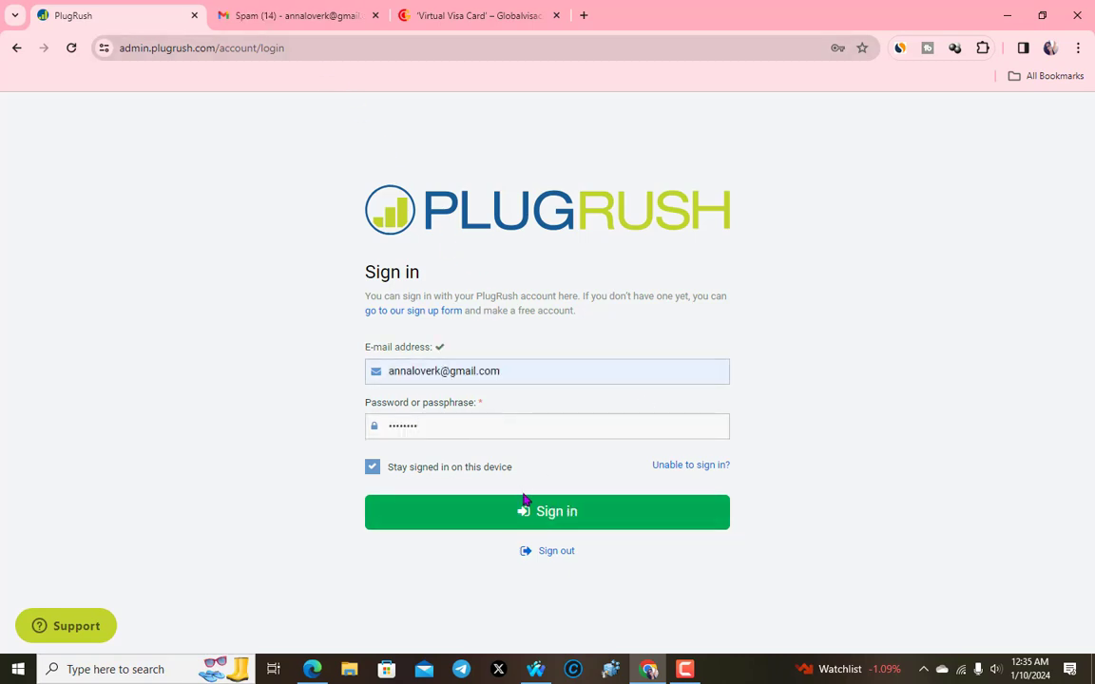
# Sign in to PlugRush, saving the login in the browser and dismissing the What's New notice.
pyautogui.click(526, 504)
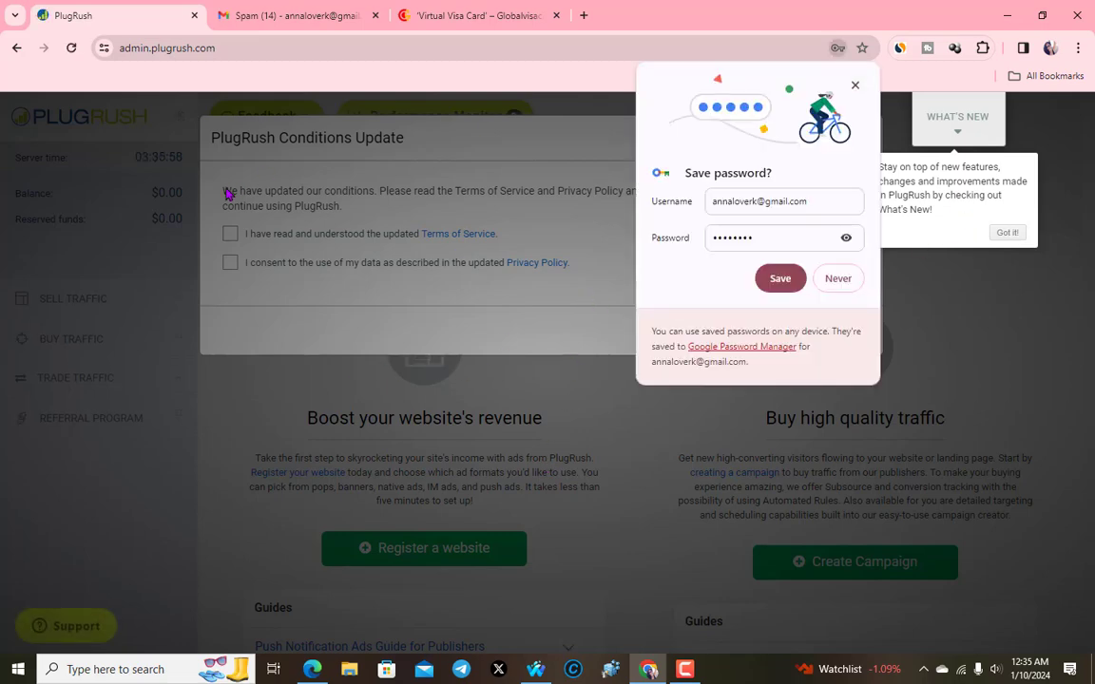
pyautogui.click(762, 276)
pyautogui.click(1006, 232)
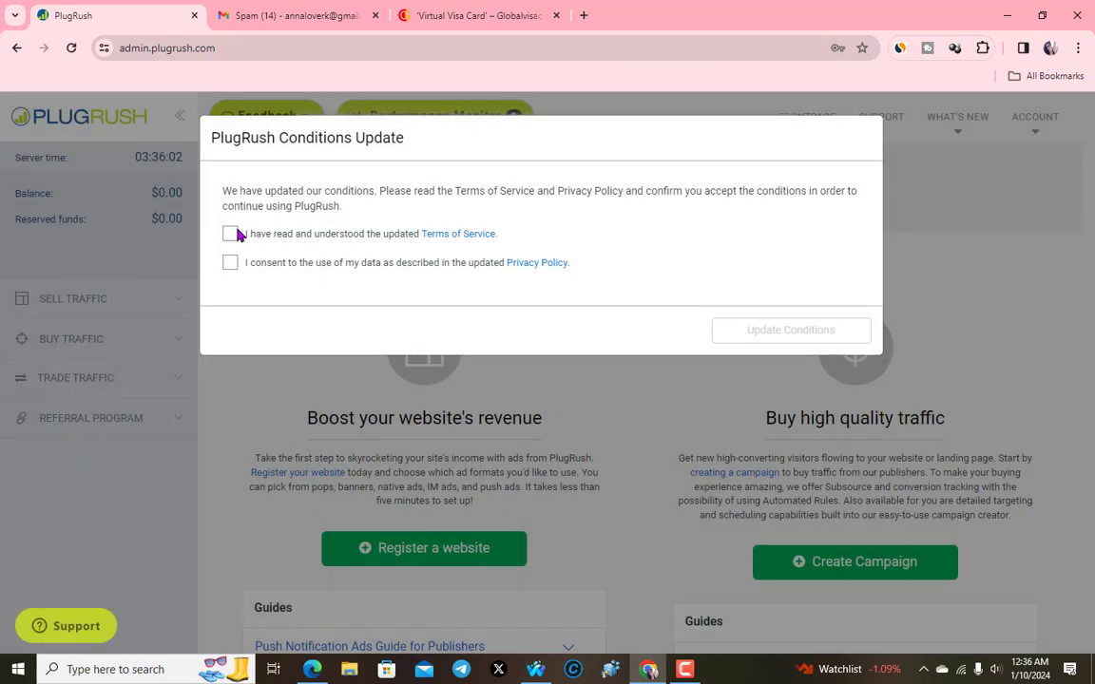
# Accept the updated Terms of Service and Privacy Policy in the PlugRush Conditions Update.
pyautogui.click(230, 234)
pyautogui.click(230, 263)
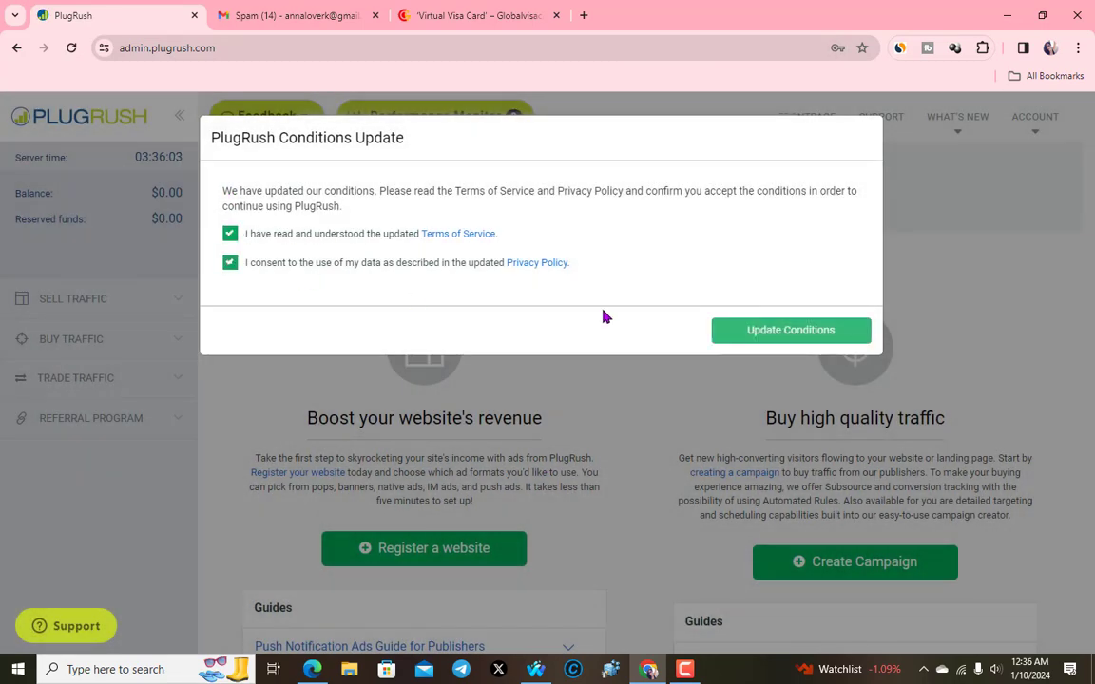
pyautogui.click(790, 330)
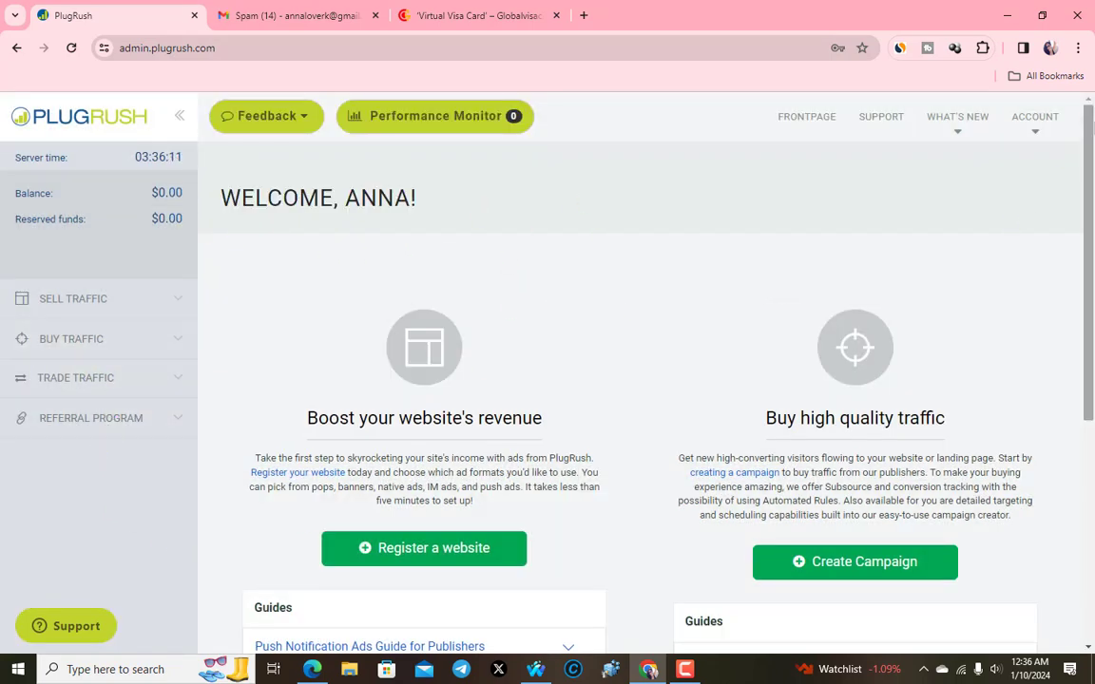
# Open the account's profile page and examine its personal, company and address fields.
pyautogui.click(1034, 138)
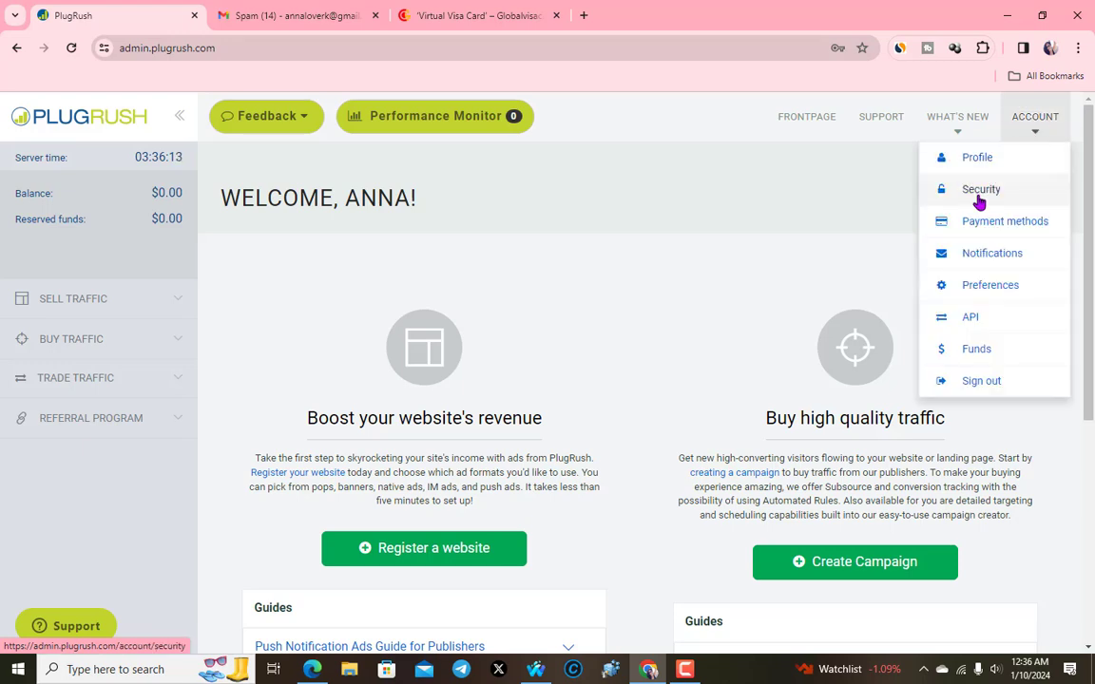
pyautogui.click(979, 164)
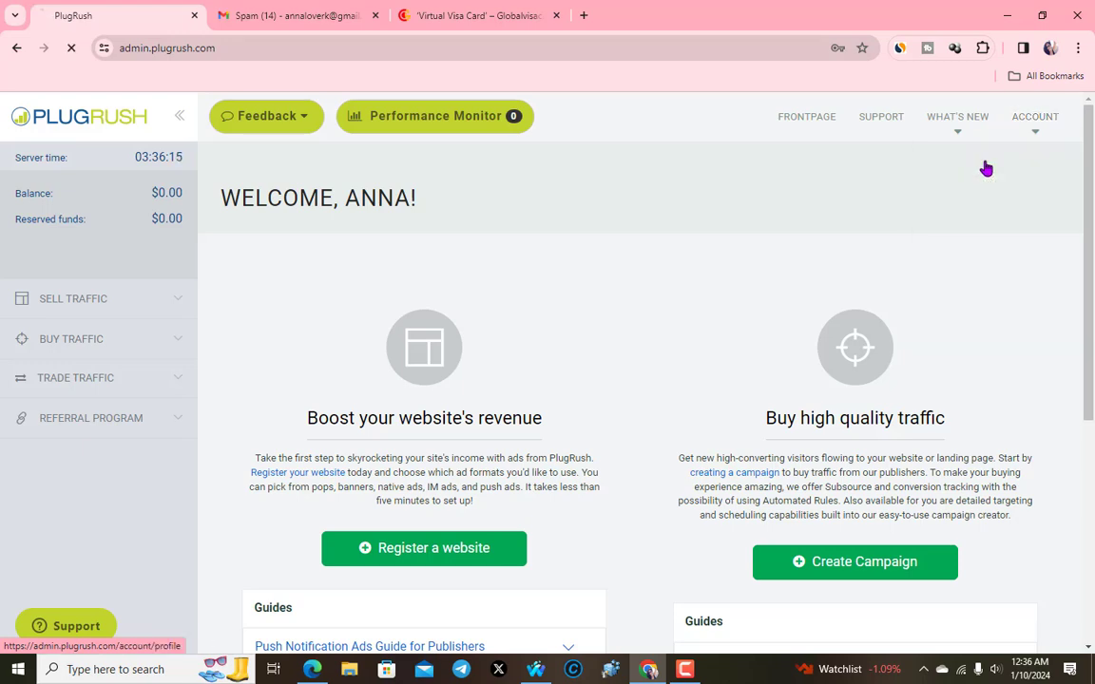
pyautogui.scroll(-2, 300, 365)
pyautogui.scroll(-1, 704, 445)
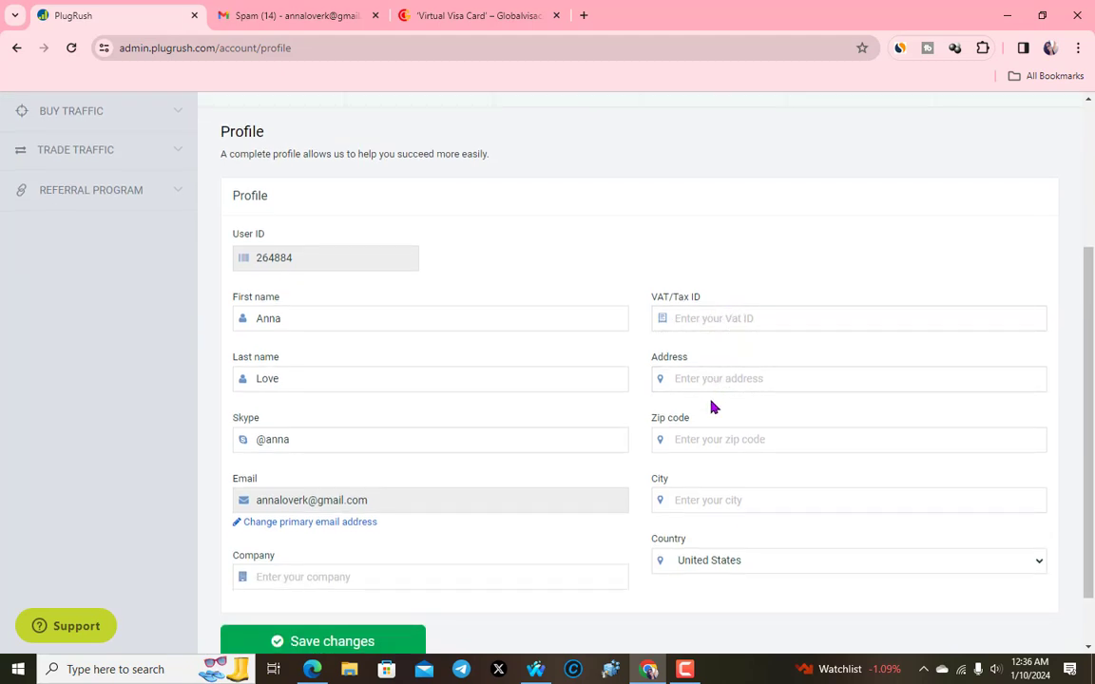
pyautogui.scroll(-1, 765, 452)
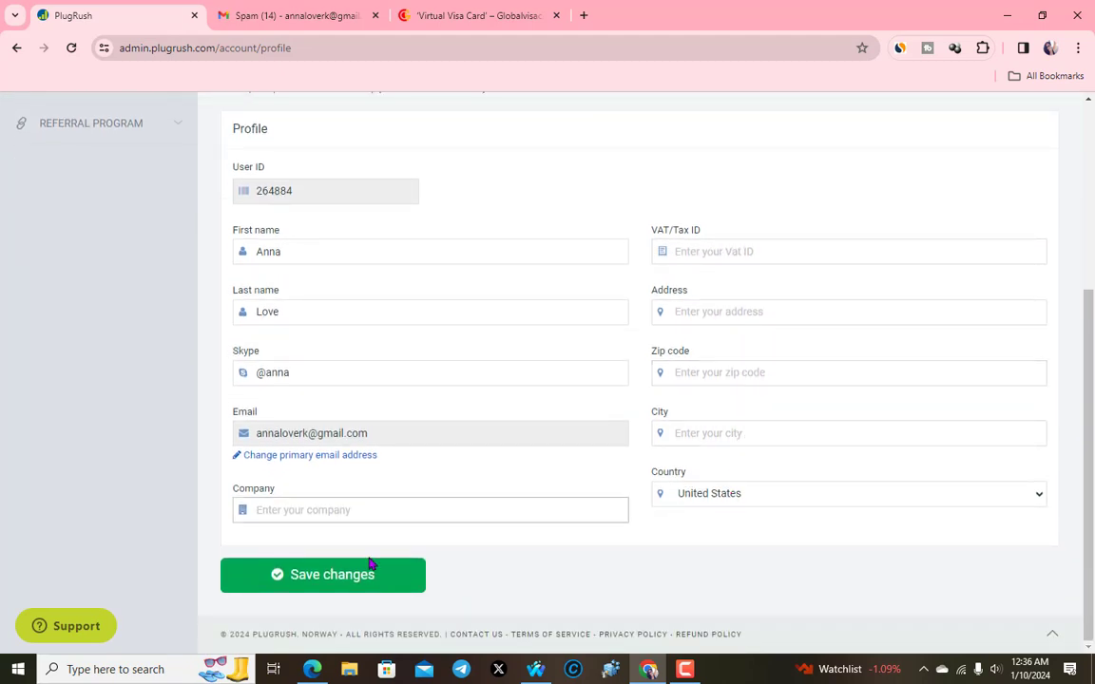
pyautogui.scroll(3, 332, 506)
pyautogui.scroll(-3, 674, 408)
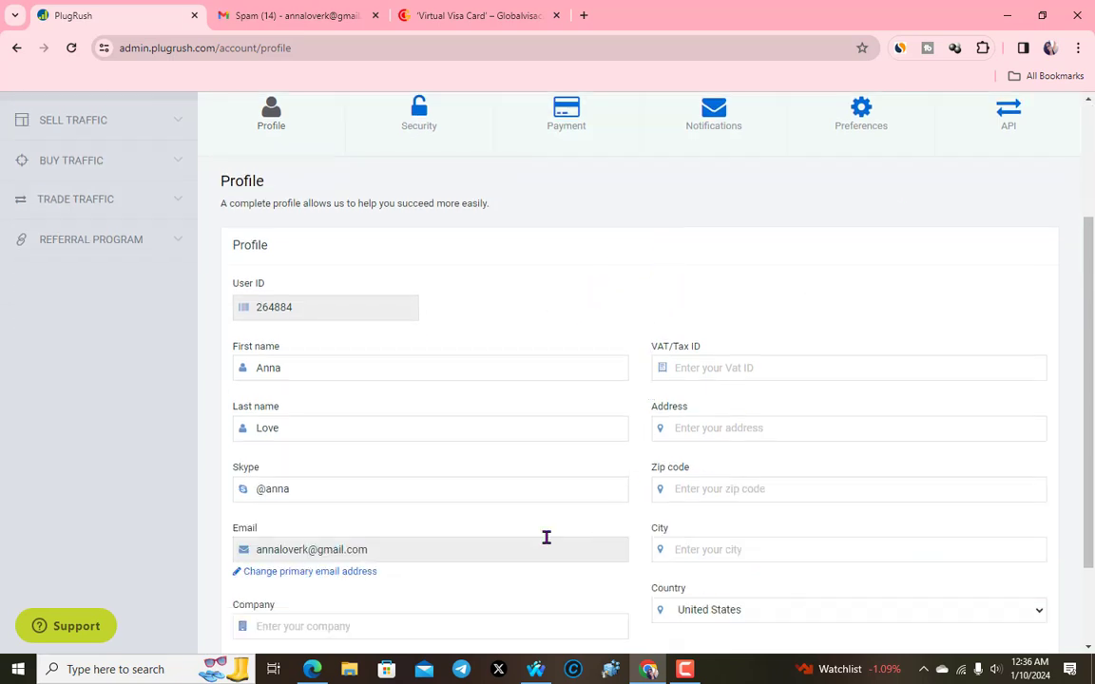
pyautogui.scroll(3, 654, 471)
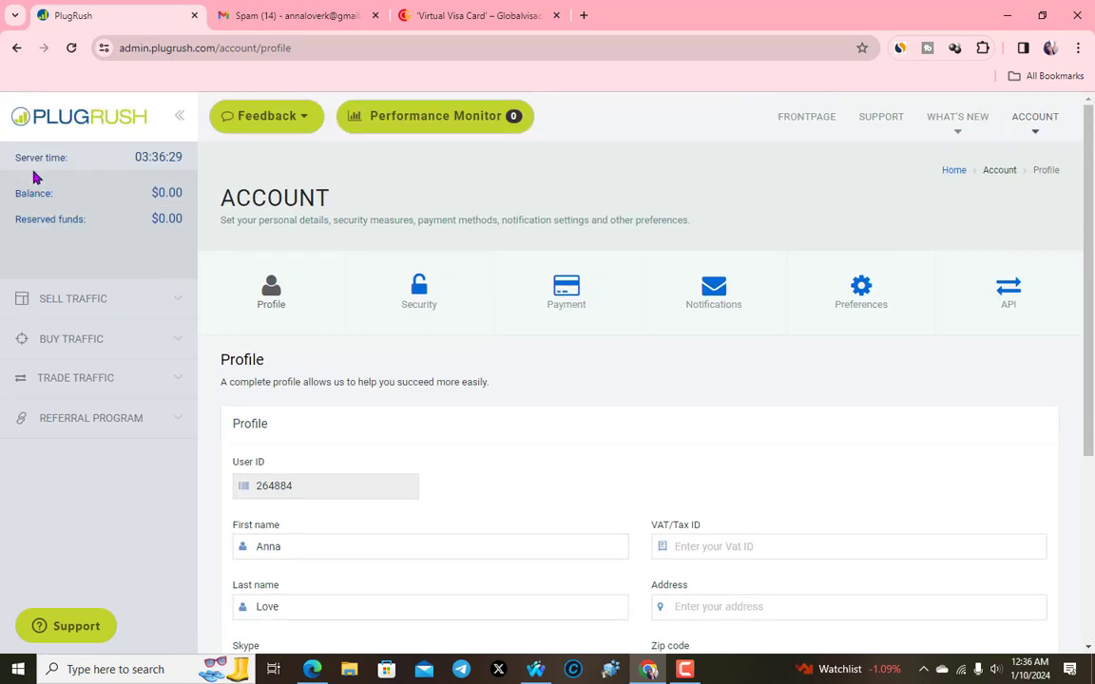
# Go to the account's Funds page, dismiss the WebMoney notice, and examine the Credit Card and Voucher options for loading funds.
pyautogui.click(75, 116)
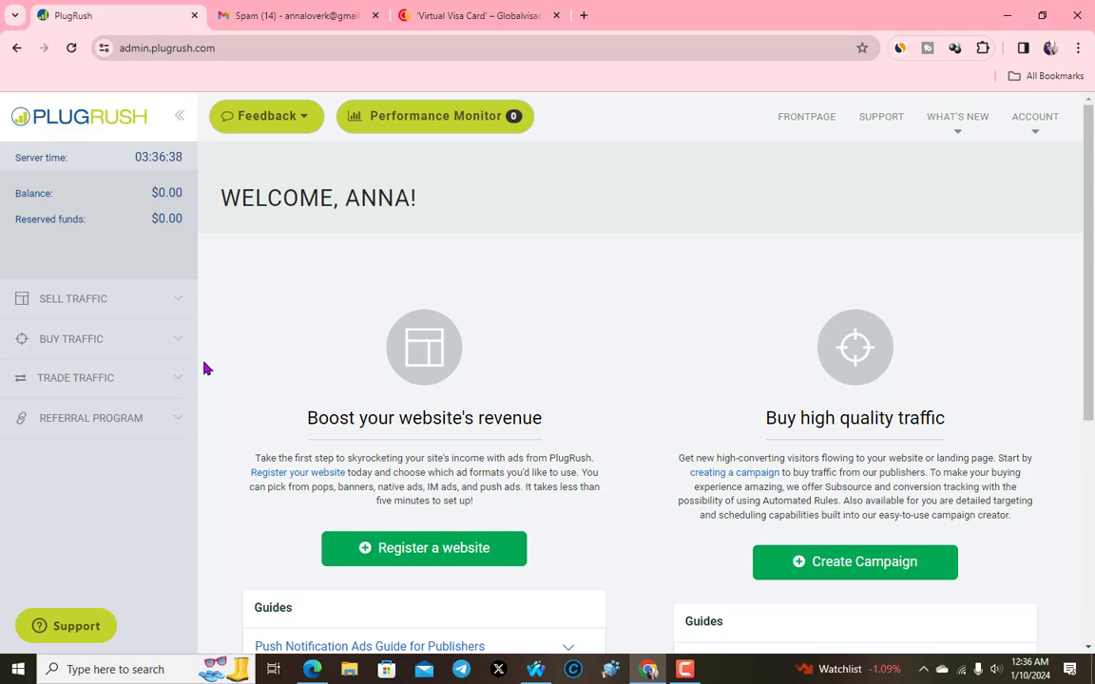
pyautogui.click(44, 195)
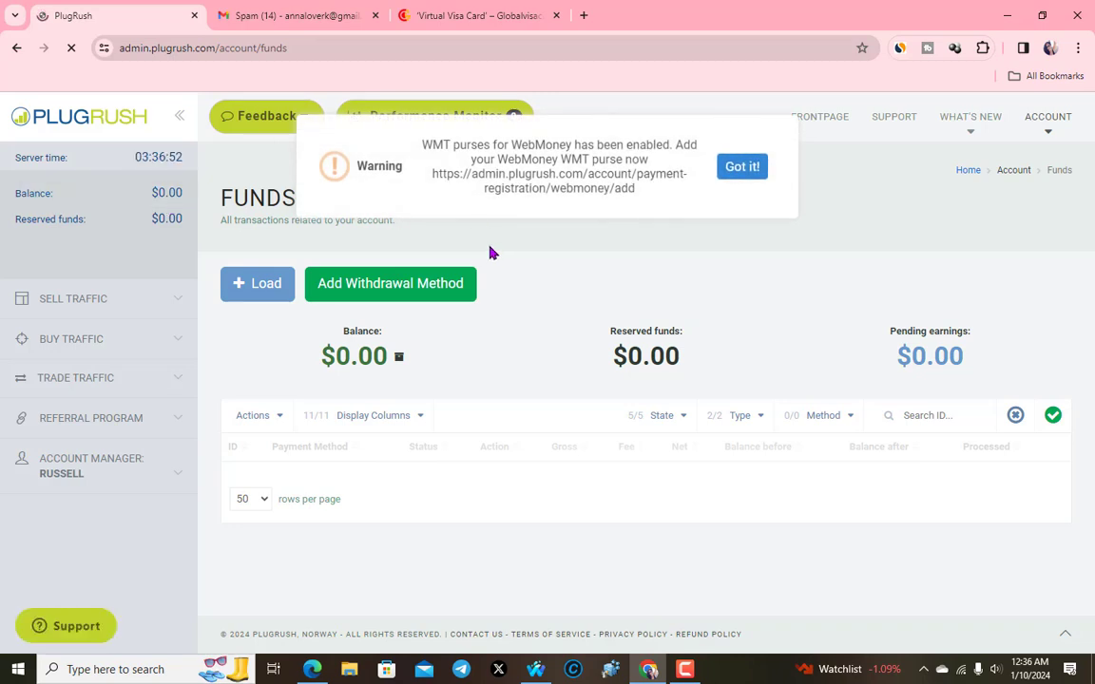
pyautogui.click(741, 166)
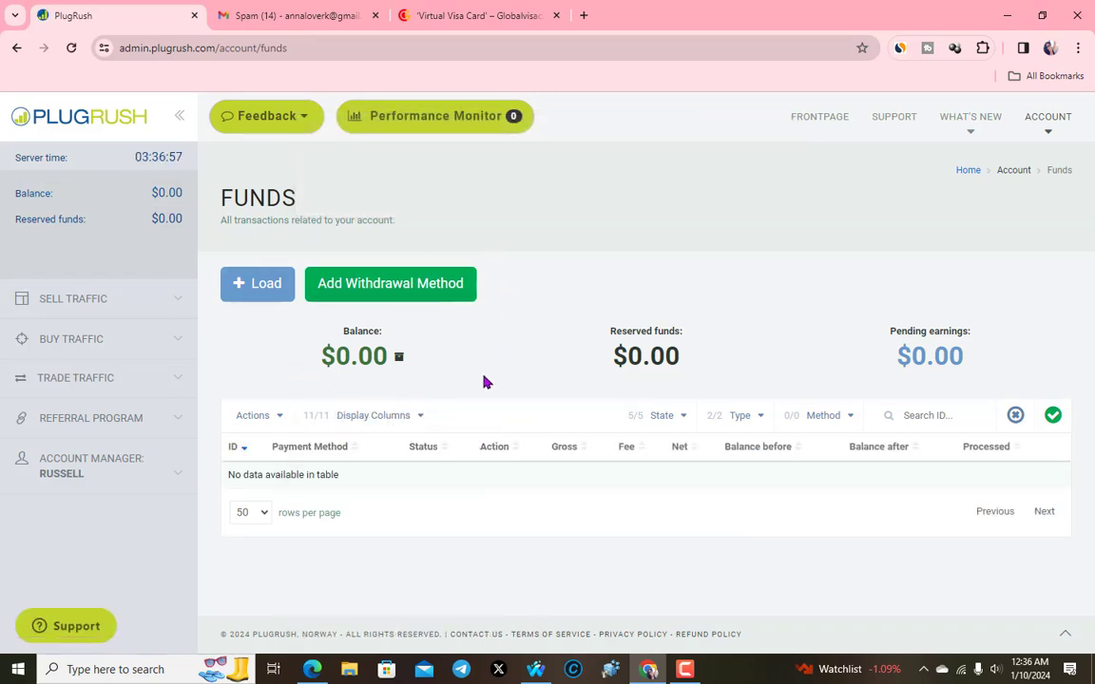
pyautogui.click(263, 295)
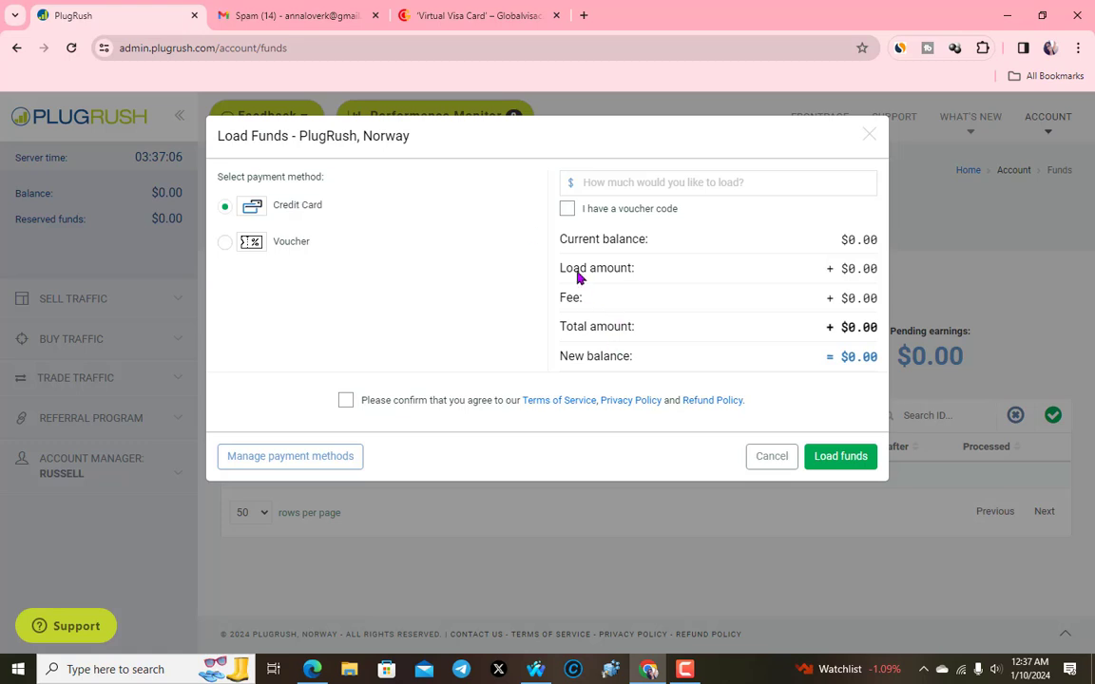
pyautogui.click(226, 244)
pyautogui.click(225, 206)
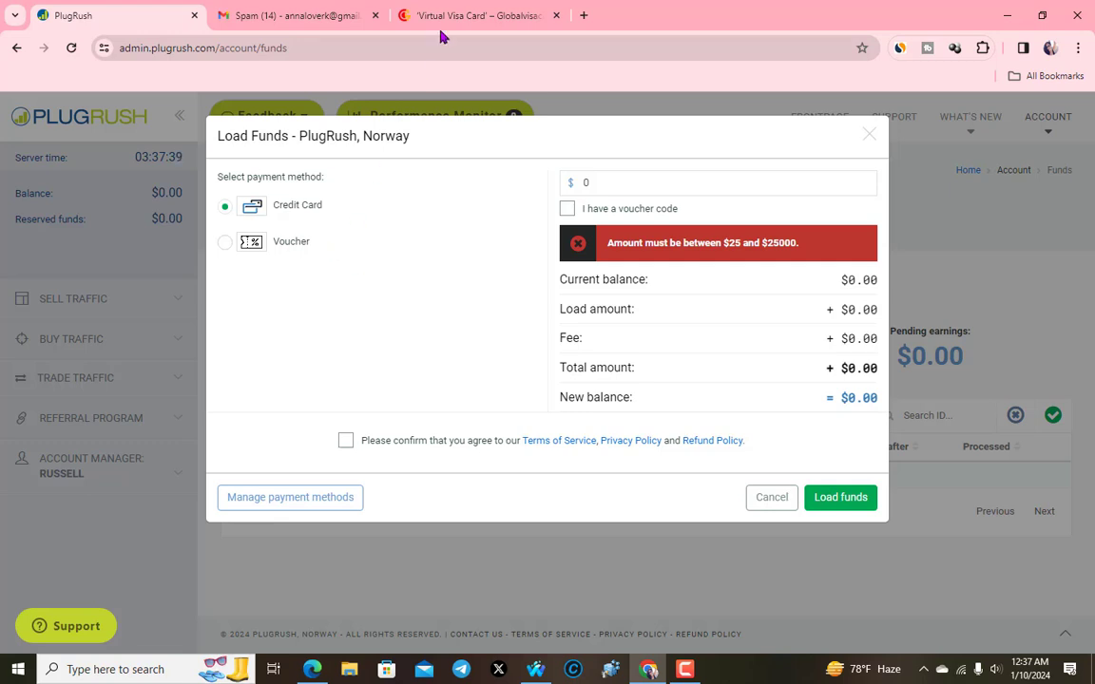
# Examine the Virtual Visa Card offers and the page address on the Global Visa Cards site.
pyautogui.click(465, 15)
pyautogui.click(412, 51)
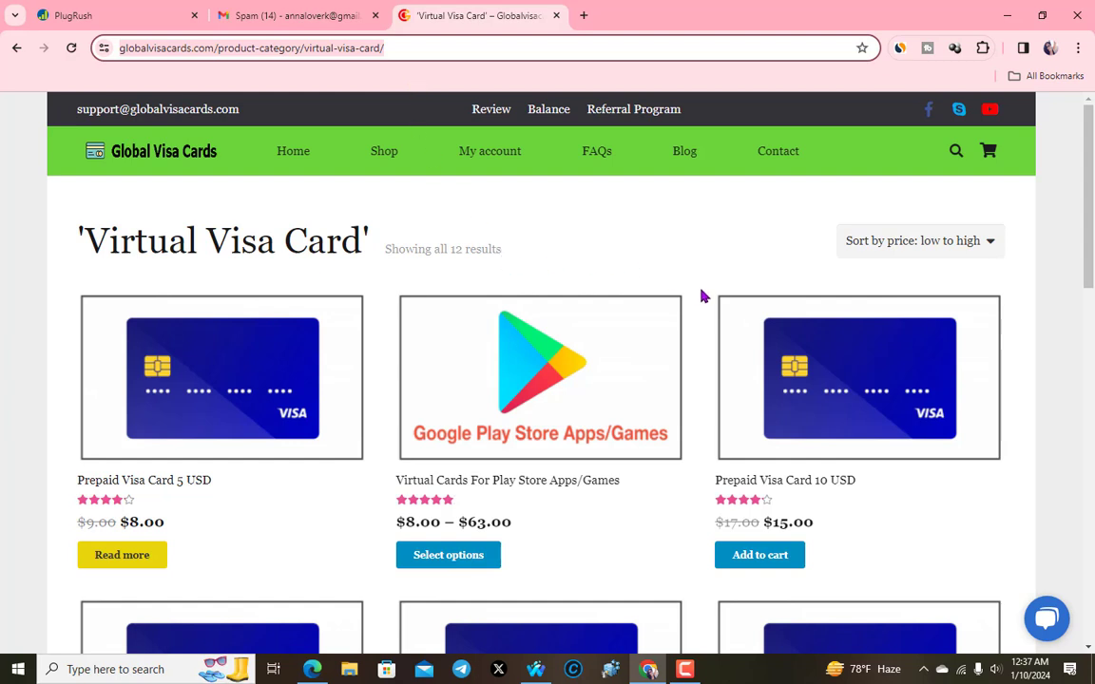
pyautogui.scroll(-1, 723, 325)
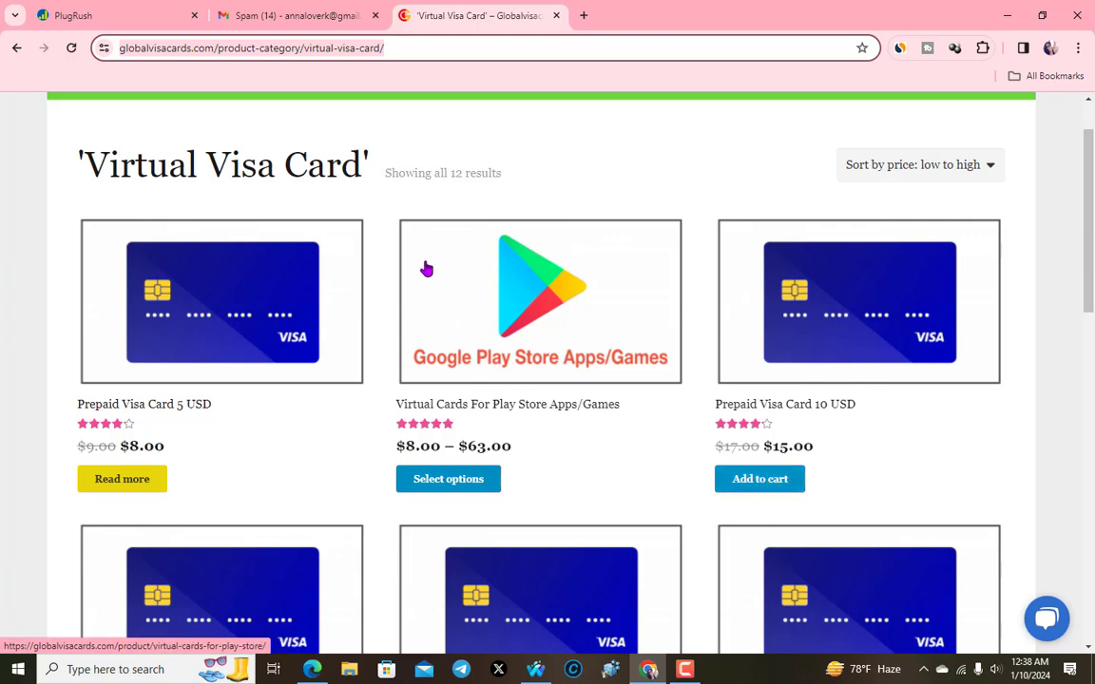
pyautogui.click(433, 55)
pyautogui.moveTo(152, 48); pyautogui.dragTo(254, 49)
pyautogui.click(417, 48)
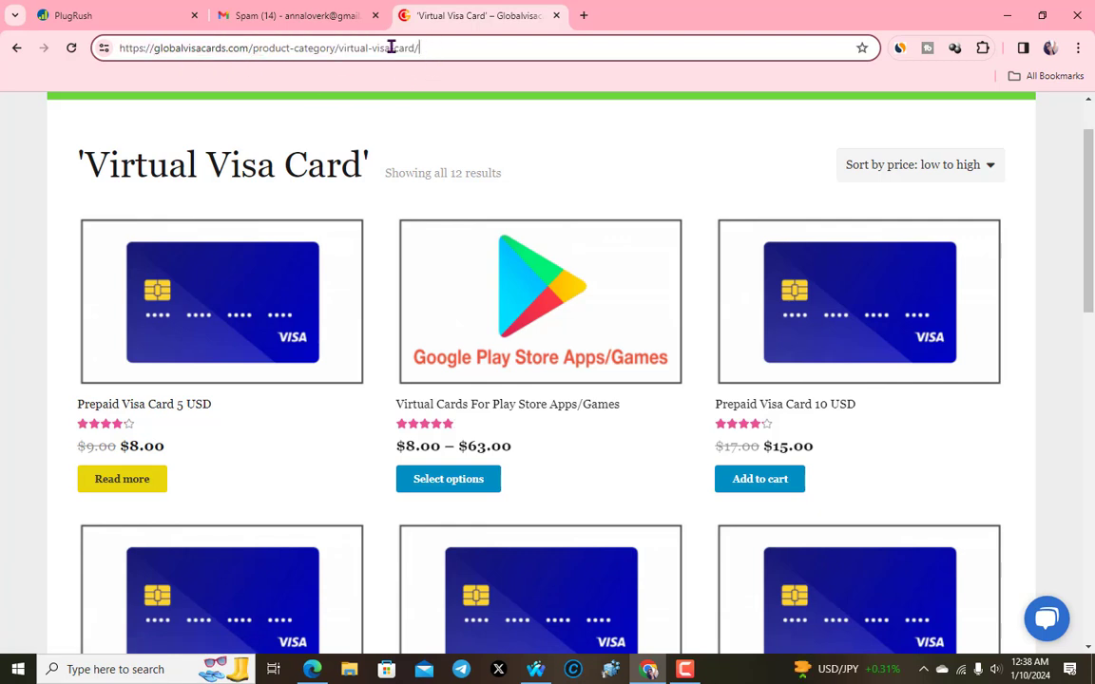
pyautogui.moveTo(417, 43); pyautogui.dragTo(50, 59)
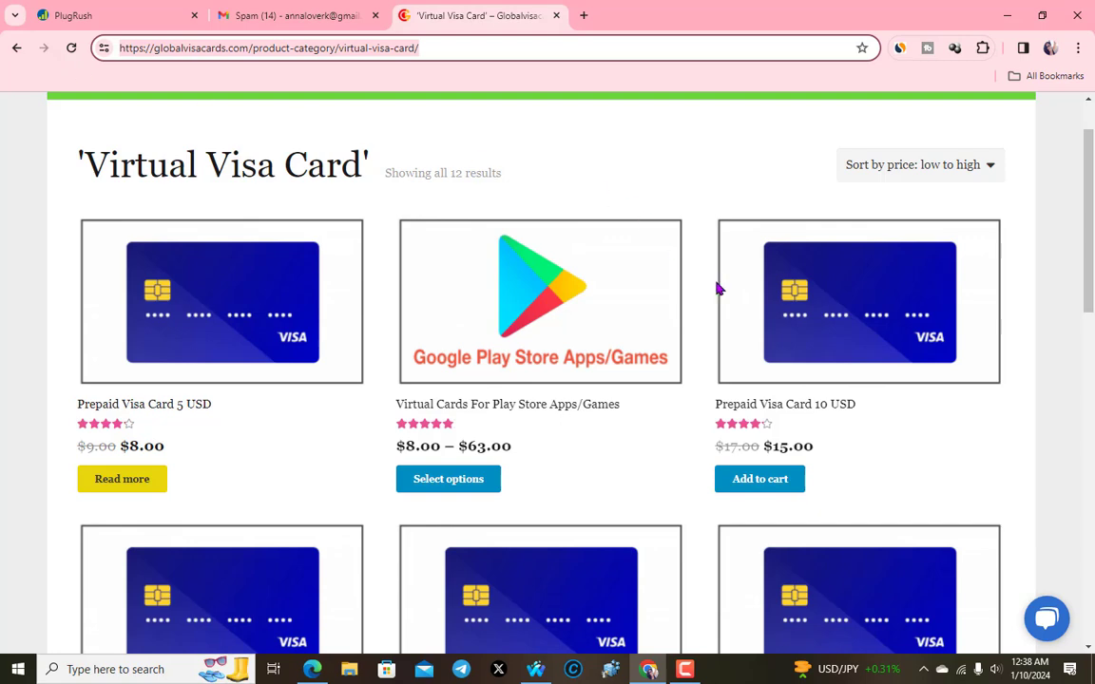
pyautogui.scroll(-2, 719, 289)
pyautogui.scroll(3, 792, 247)
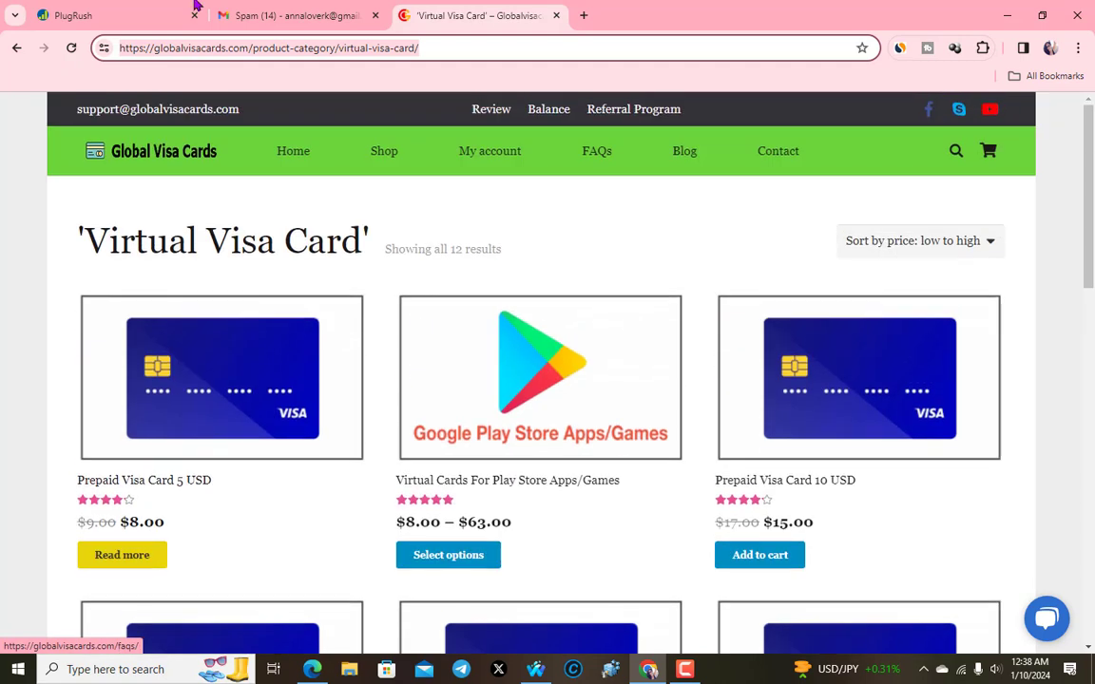
# Back in PlugRush, request a $25 credit card fund load, agreeing to the terms, privacy and refund policies.
pyautogui.click(70, 15)
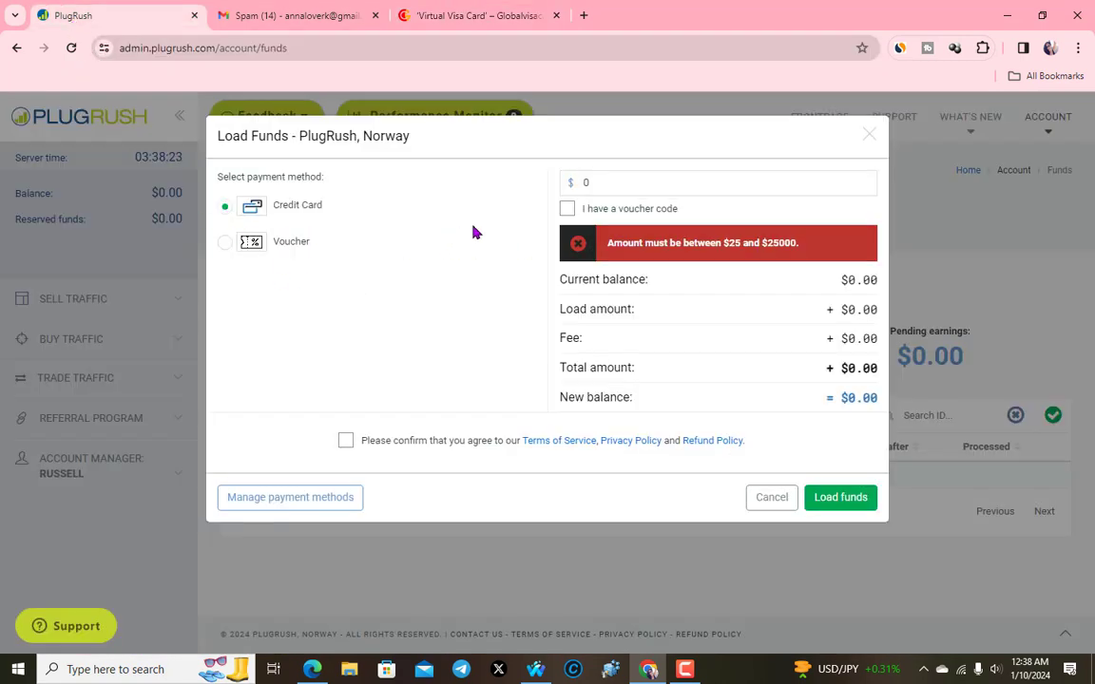
pyautogui.click(623, 182)
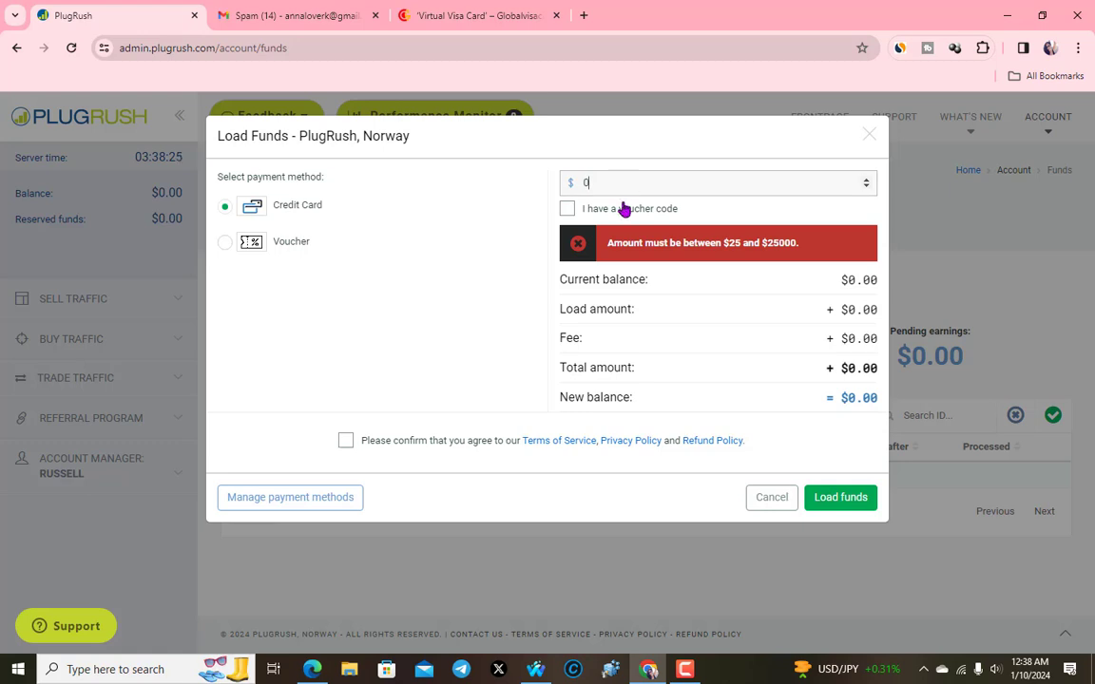
pyautogui.press('BackSpace')
pyautogui.write('5')
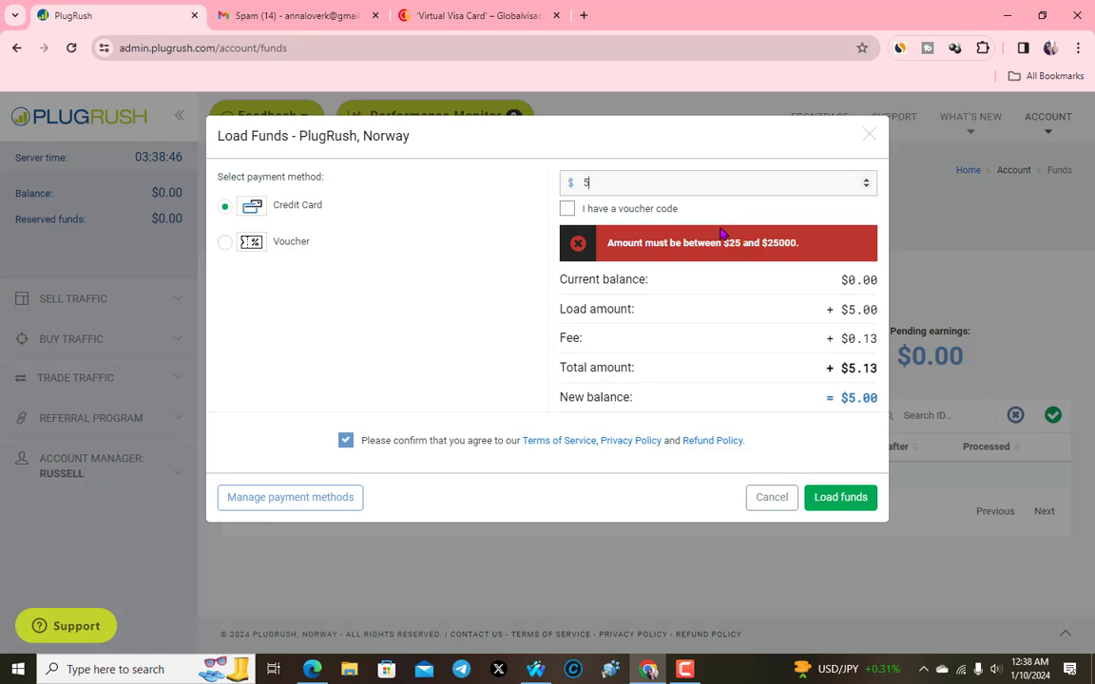
pyautogui.press('BackSpace')
pyautogui.write('25')
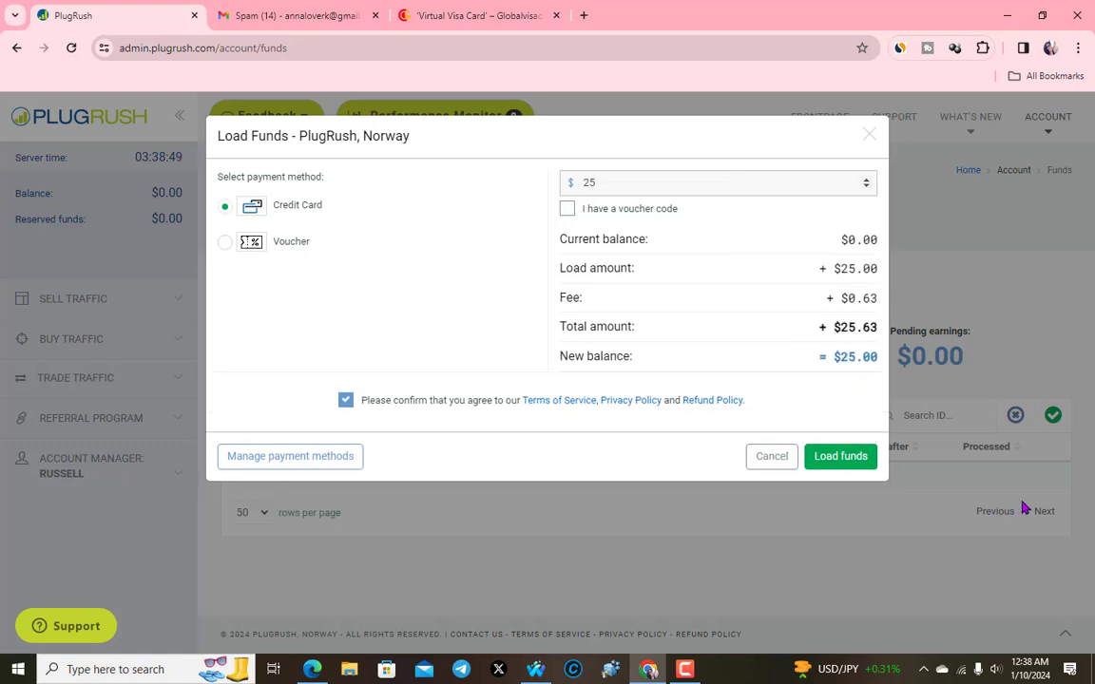
pyautogui.click(845, 458)
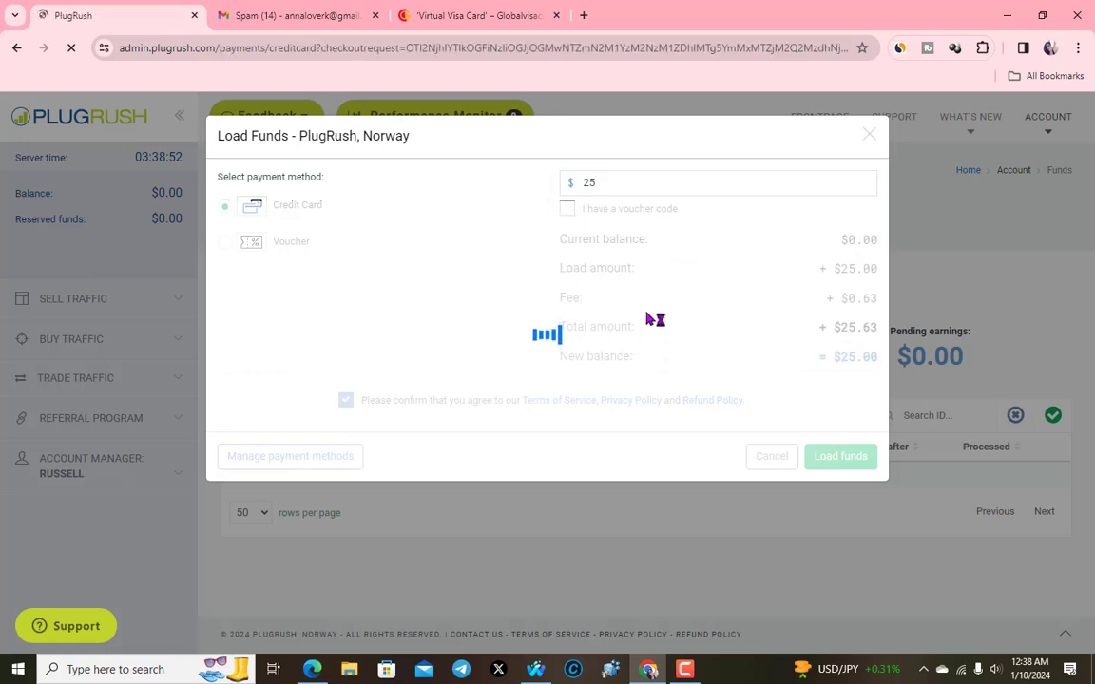
# Fill in the account e-mail at the card checkout, look over the card number, expiry and CVC fields, and close it without paying.
pyautogui.click(553, 262)
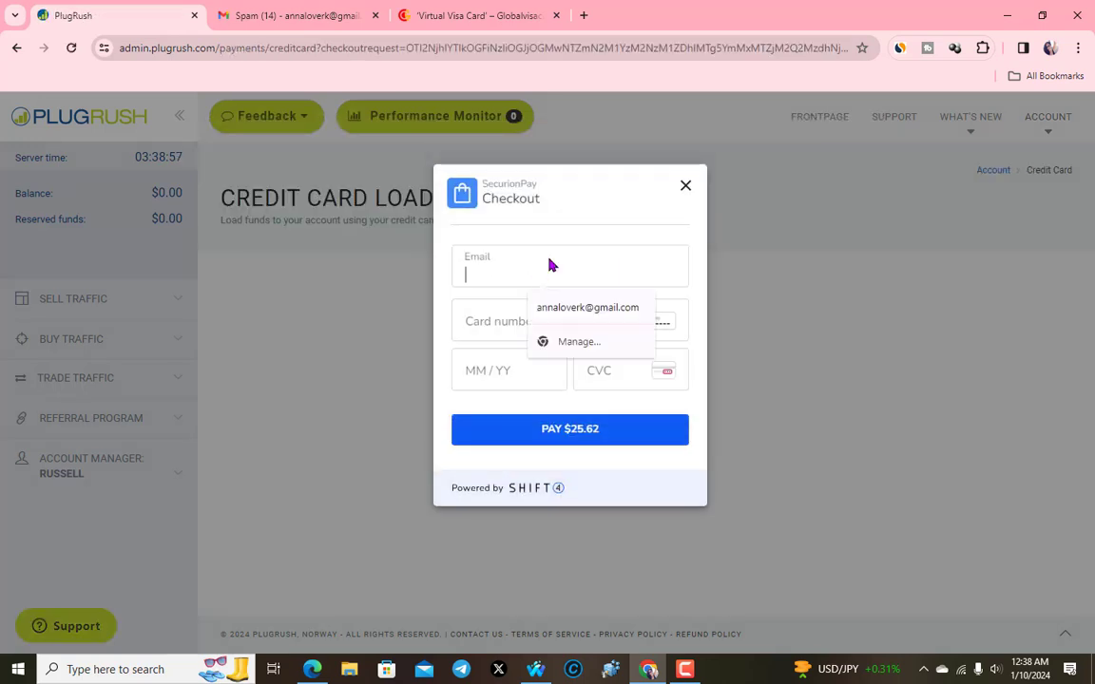
pyautogui.click(613, 308)
pyautogui.click(515, 322)
pyautogui.click(498, 379)
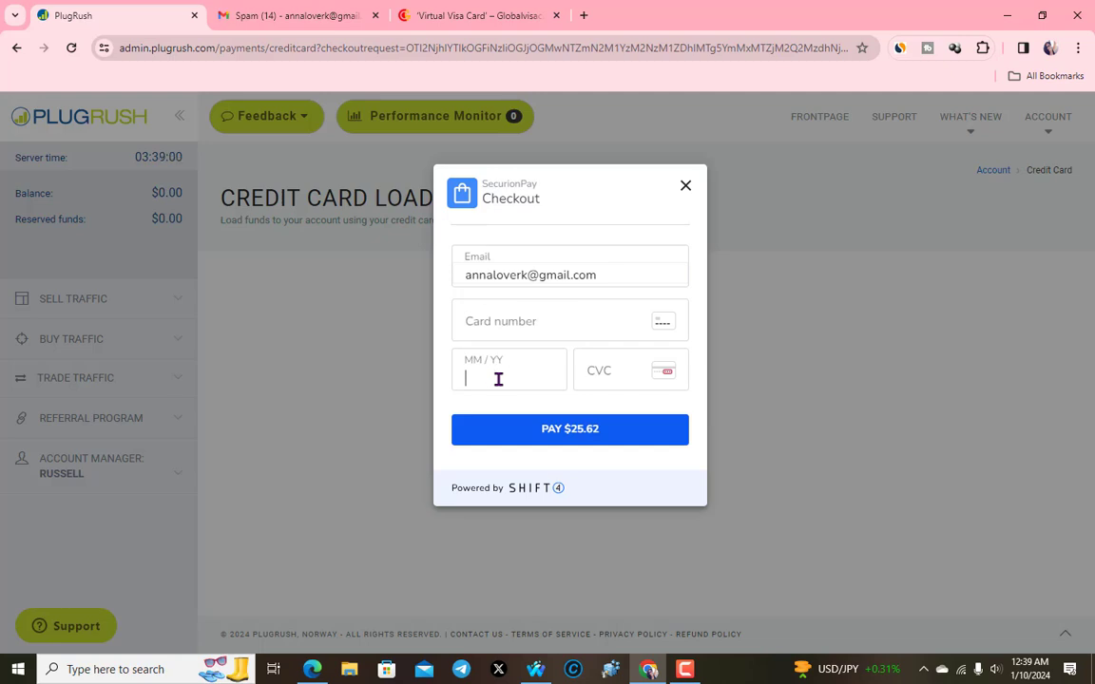
pyautogui.click(603, 380)
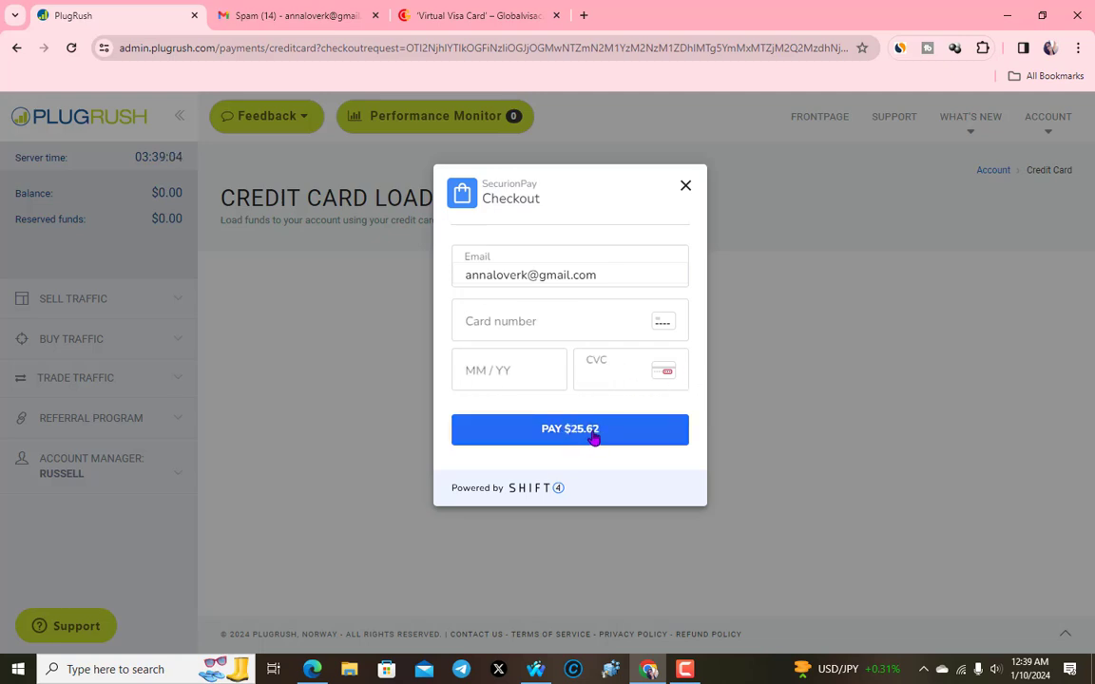
pyautogui.click(686, 187)
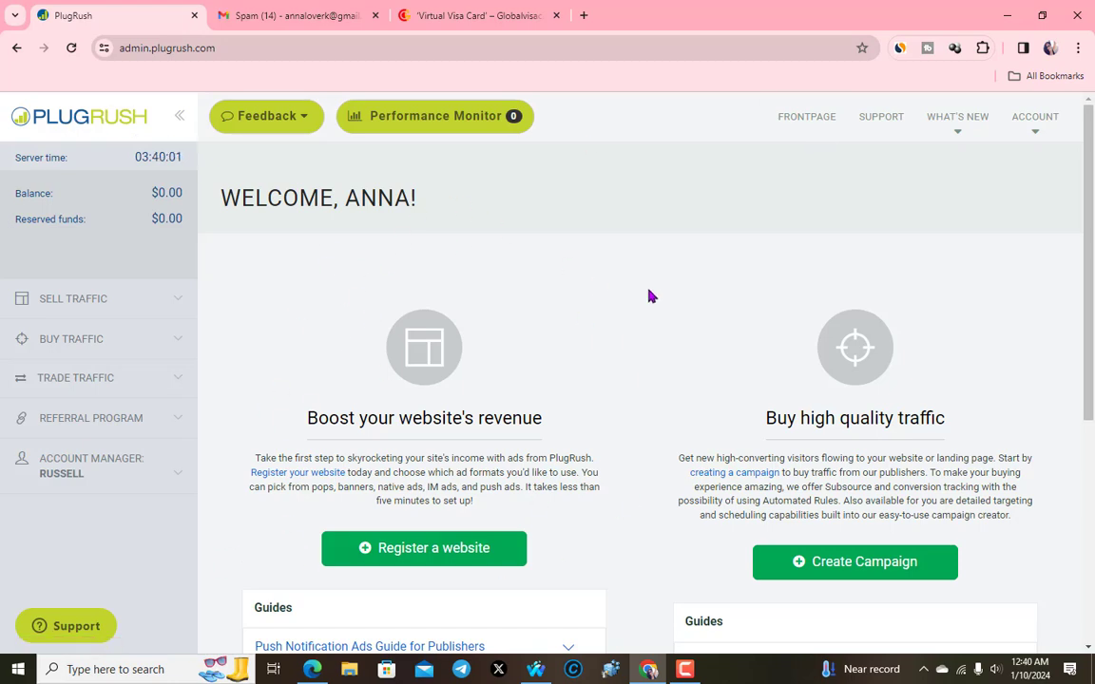
# Start a new campaign titled "Enter for $4,500.00 Cash!", copied from the landing page's headline, and target mainstream traffic.
pyautogui.click(865, 563)
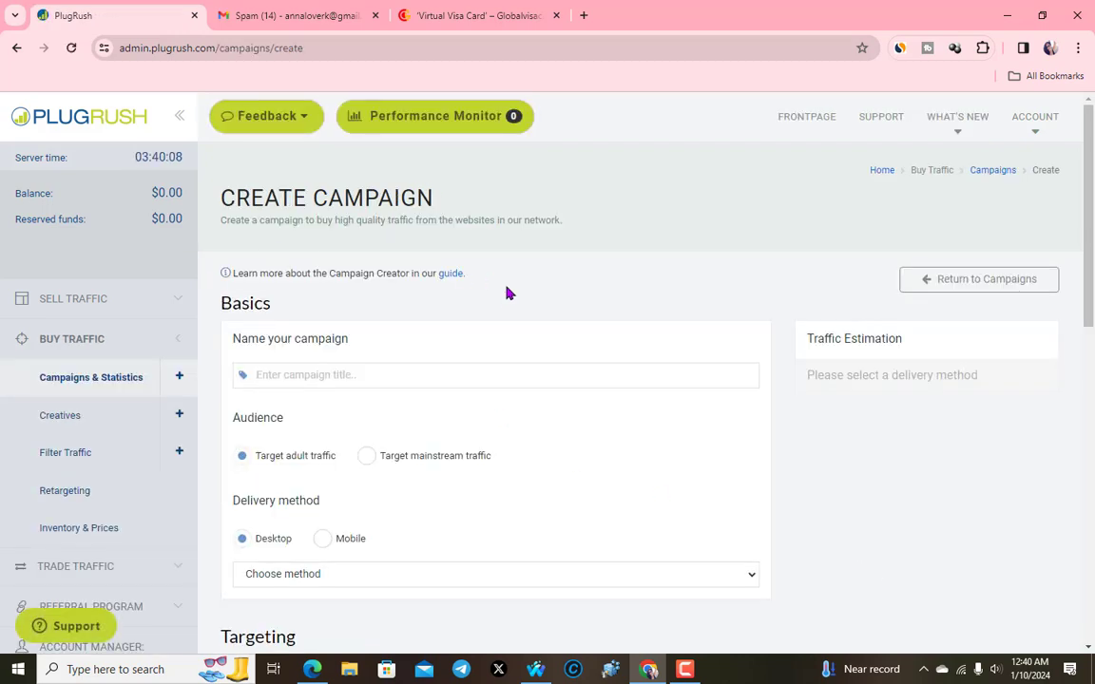
pyautogui.scroll(-1, 512, 433)
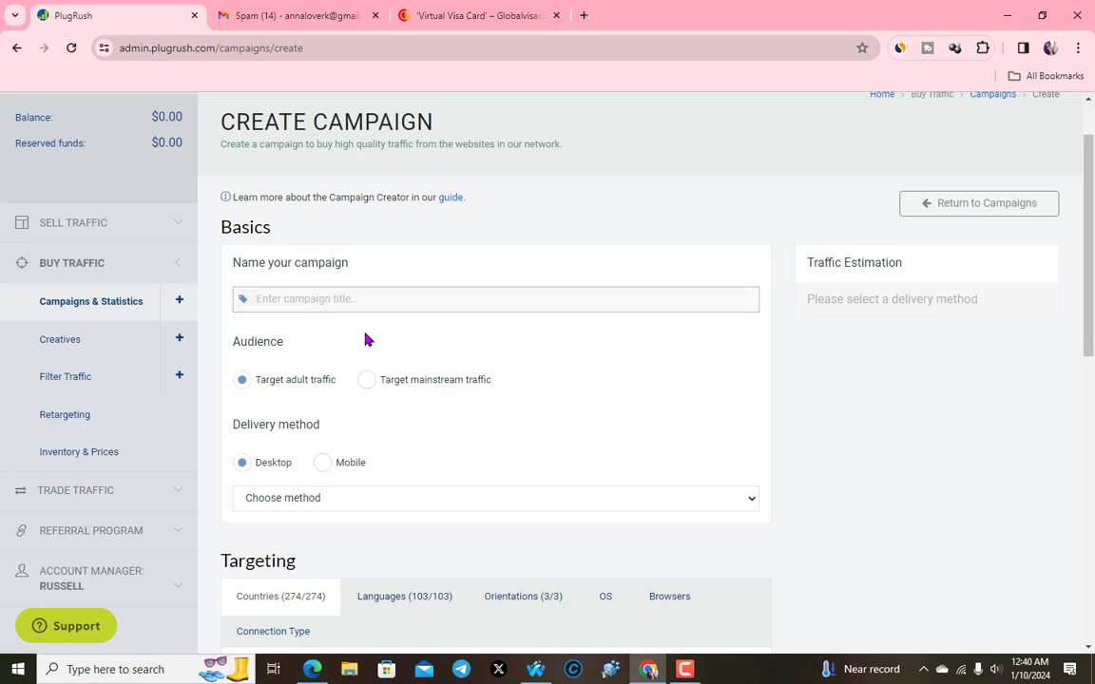
pyautogui.click(311, 669)
pyautogui.moveTo(701, 81); pyautogui.dragTo(414, 81)
pyautogui.rightClick(520, 79)
pyautogui.click(555, 96)
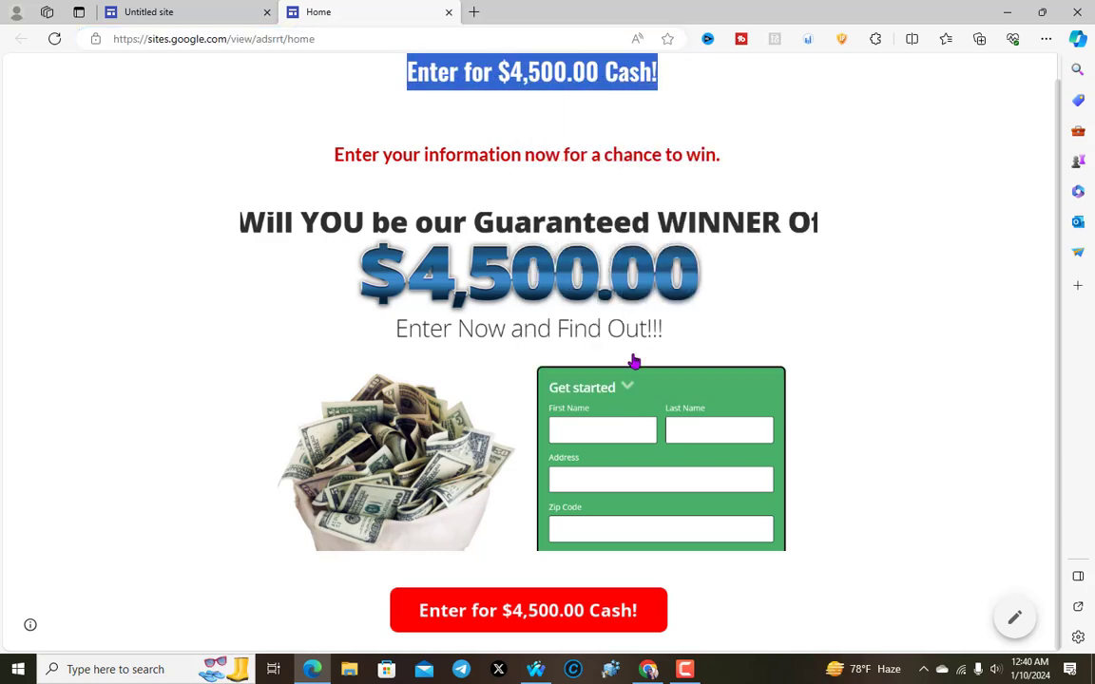
pyautogui.click(648, 669)
pyautogui.hotkey('ctrl', 'v')
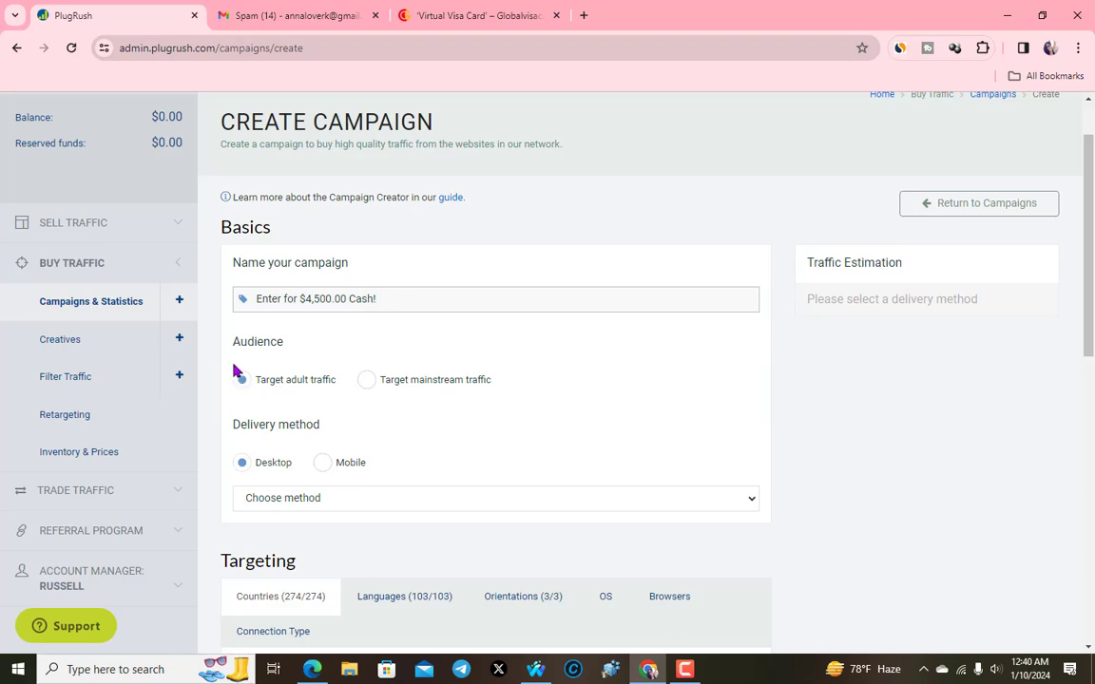
pyautogui.scroll(-1, 276, 364)
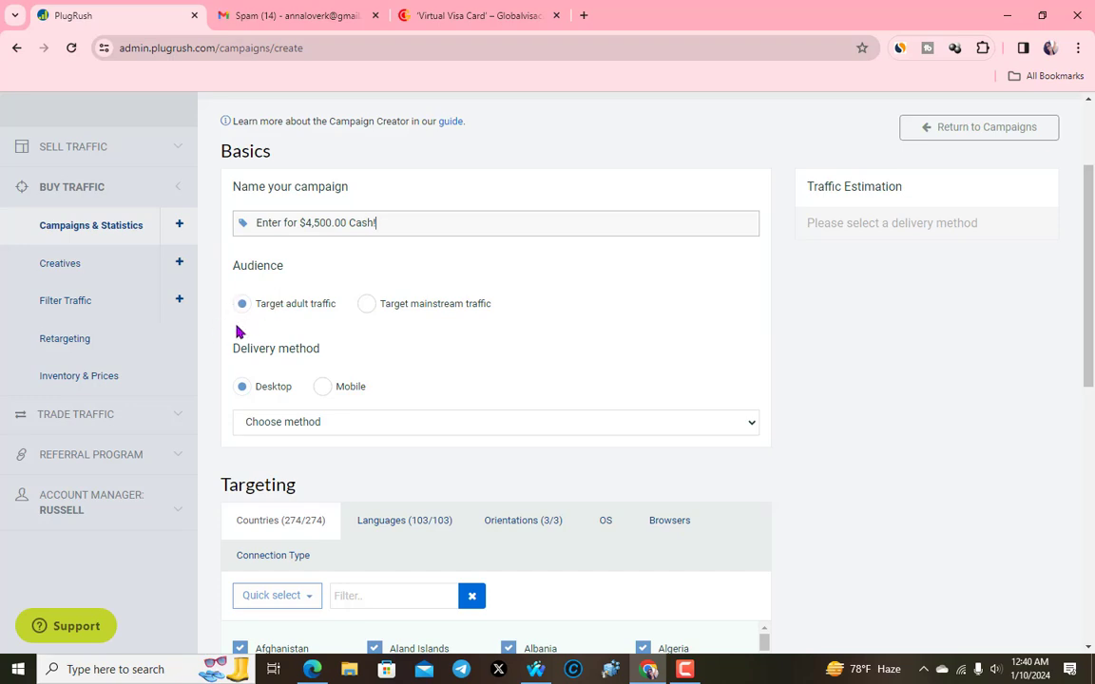
pyautogui.click(366, 305)
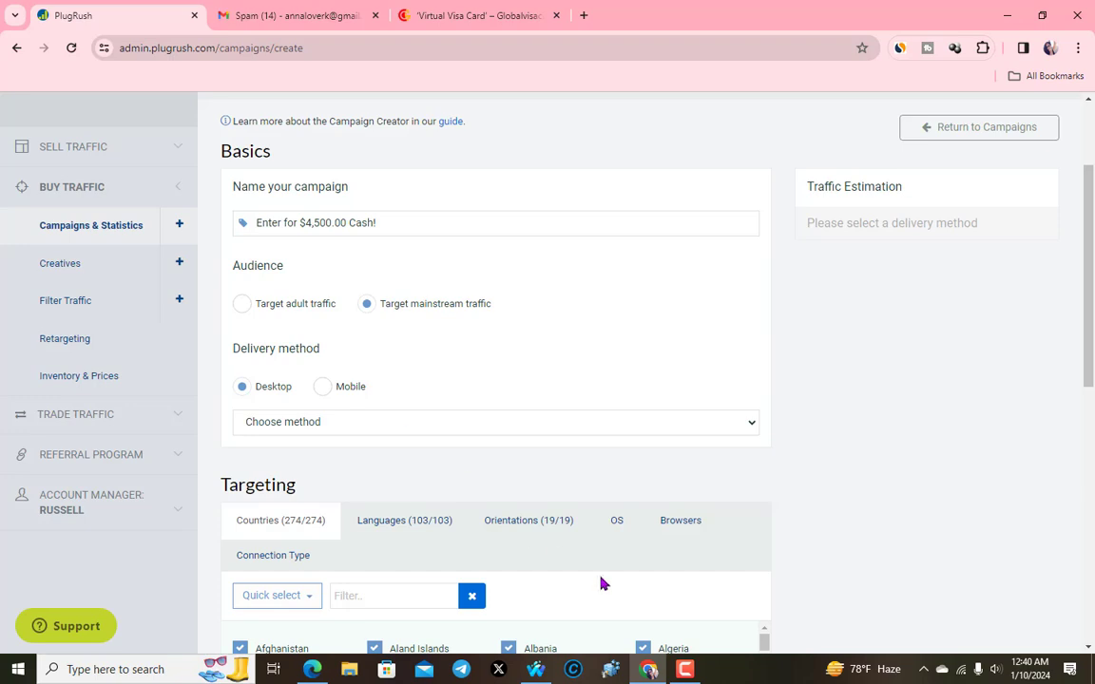
# Check the offer's device type in the CPAGrip offer list, and set the campaign's desktop delivery method to Pops.
pyautogui.click(532, 668)
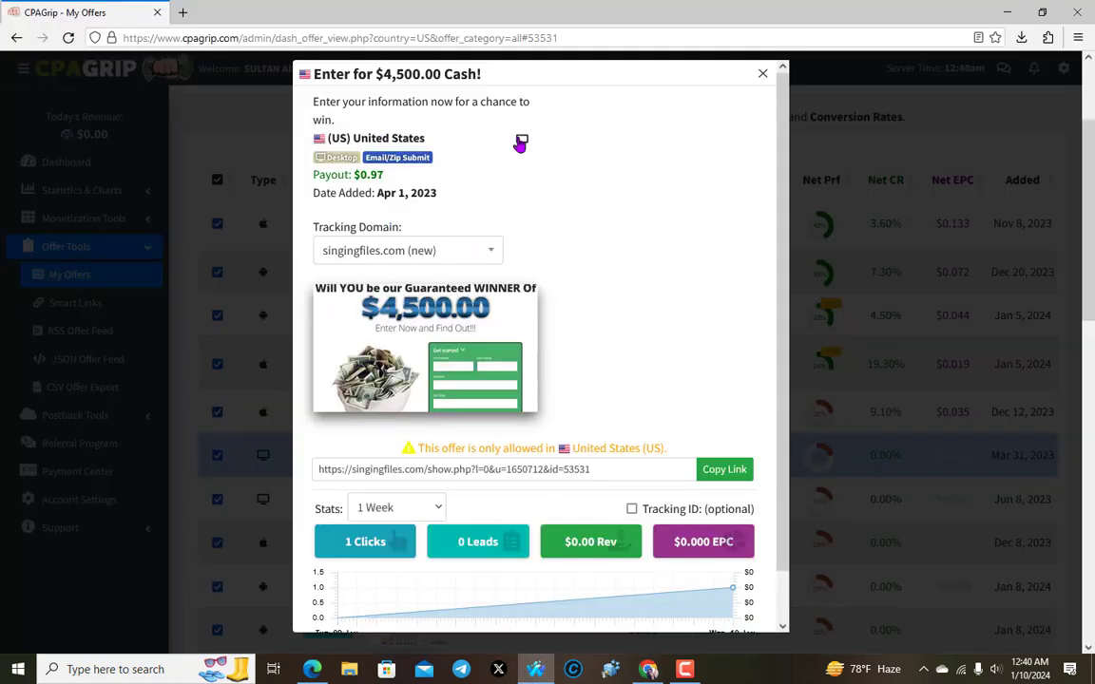
pyautogui.click(762, 73)
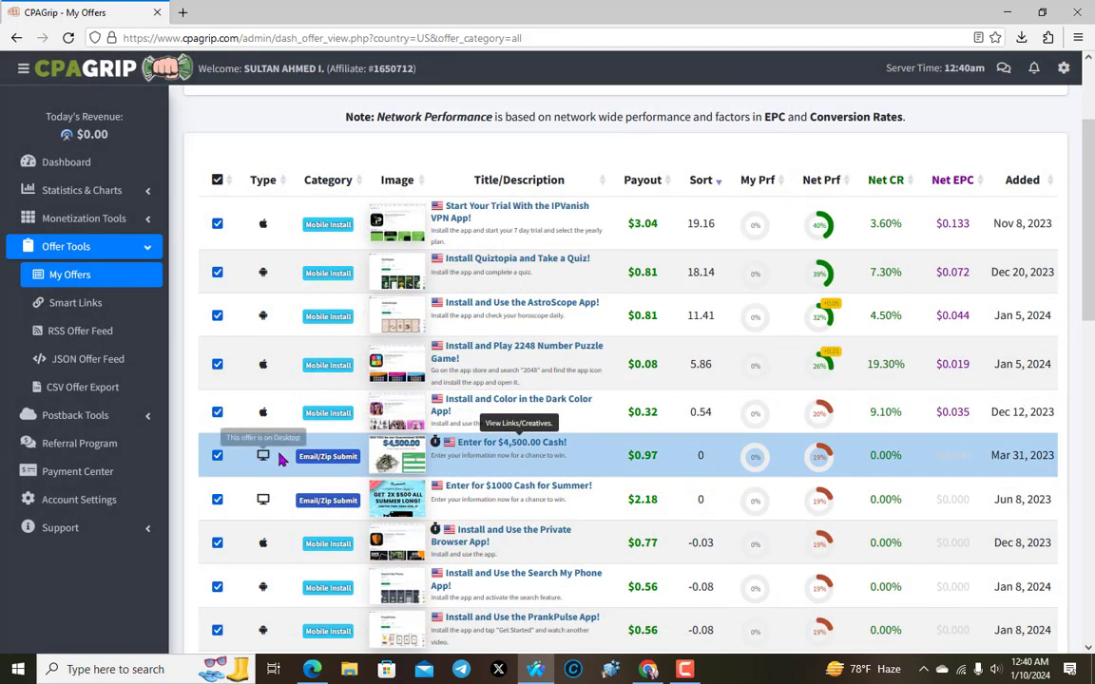
pyautogui.hotkey('alt', 'Tab')
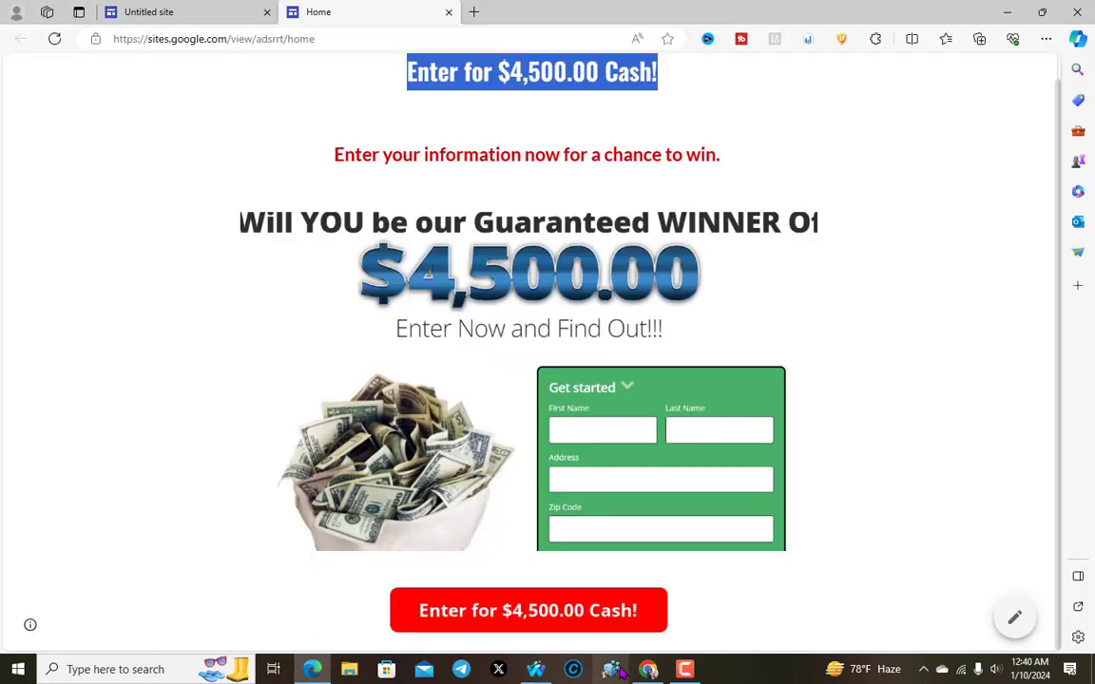
pyautogui.click(647, 671)
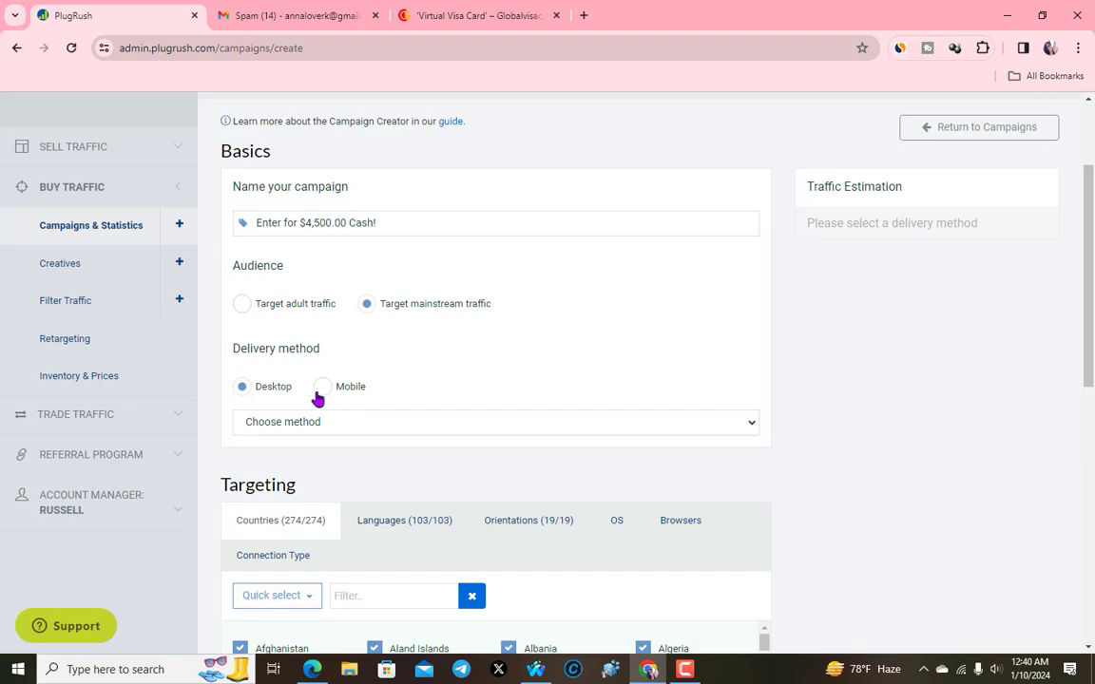
pyautogui.click(313, 425)
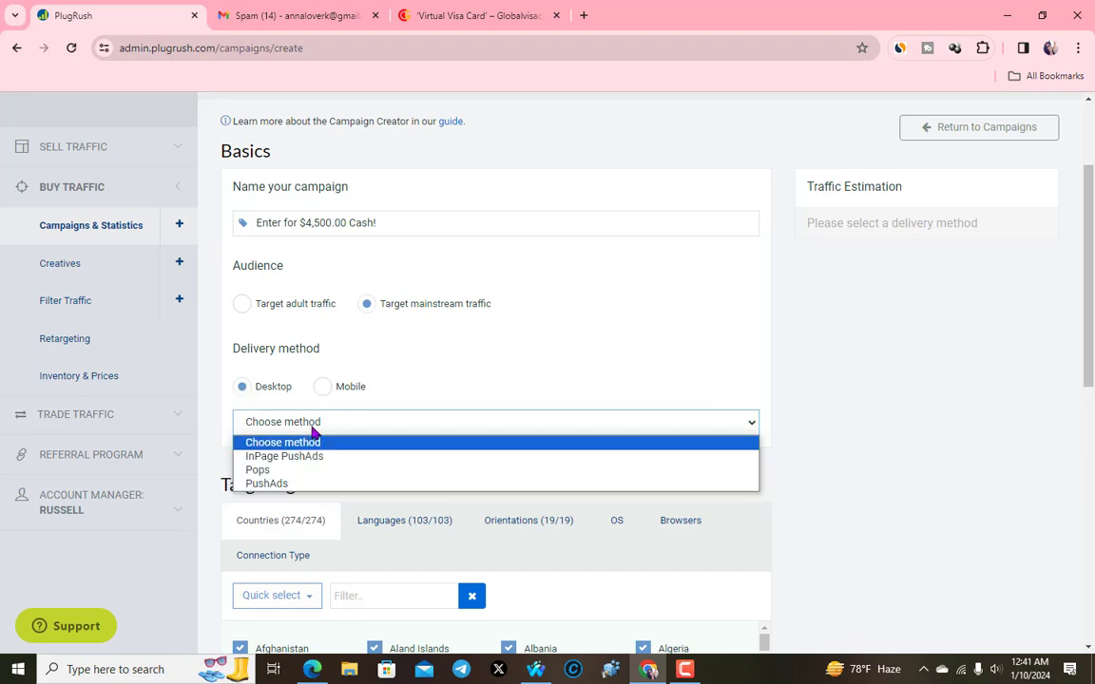
pyautogui.scroll(-1, 453, 390)
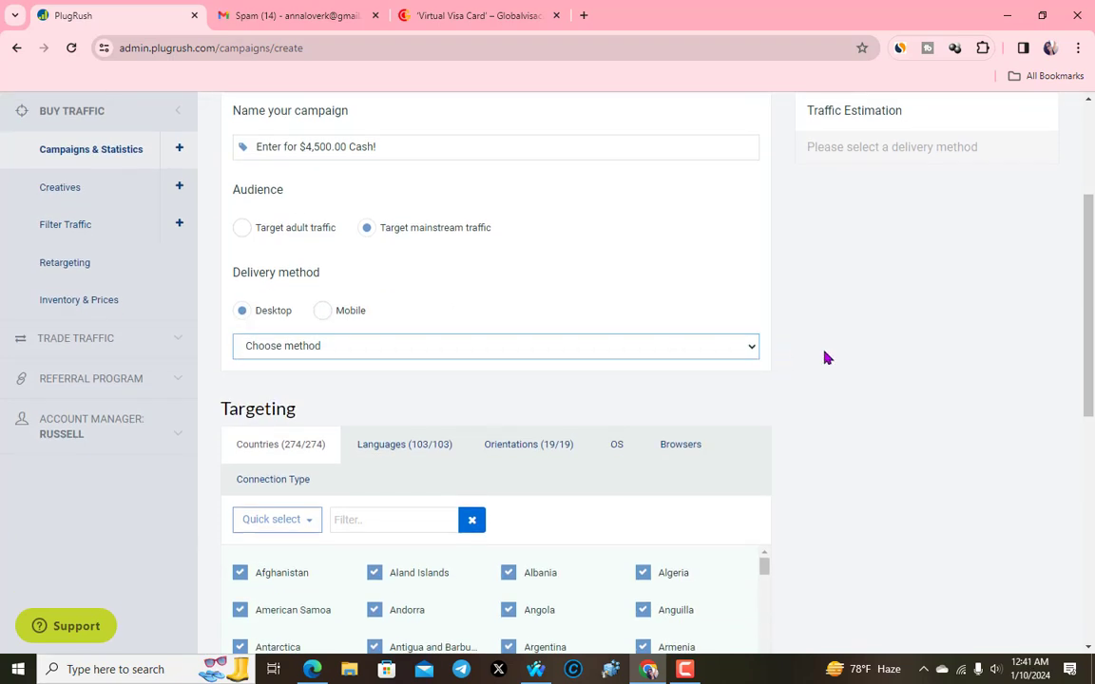
pyautogui.click(562, 353)
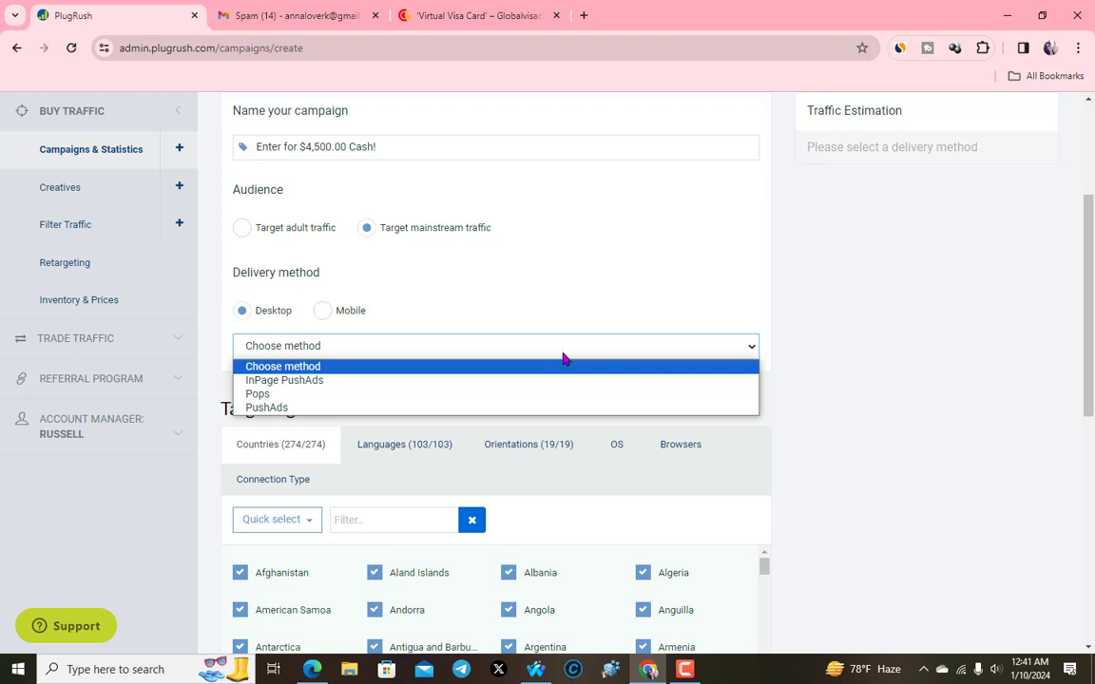
pyautogui.click(265, 395)
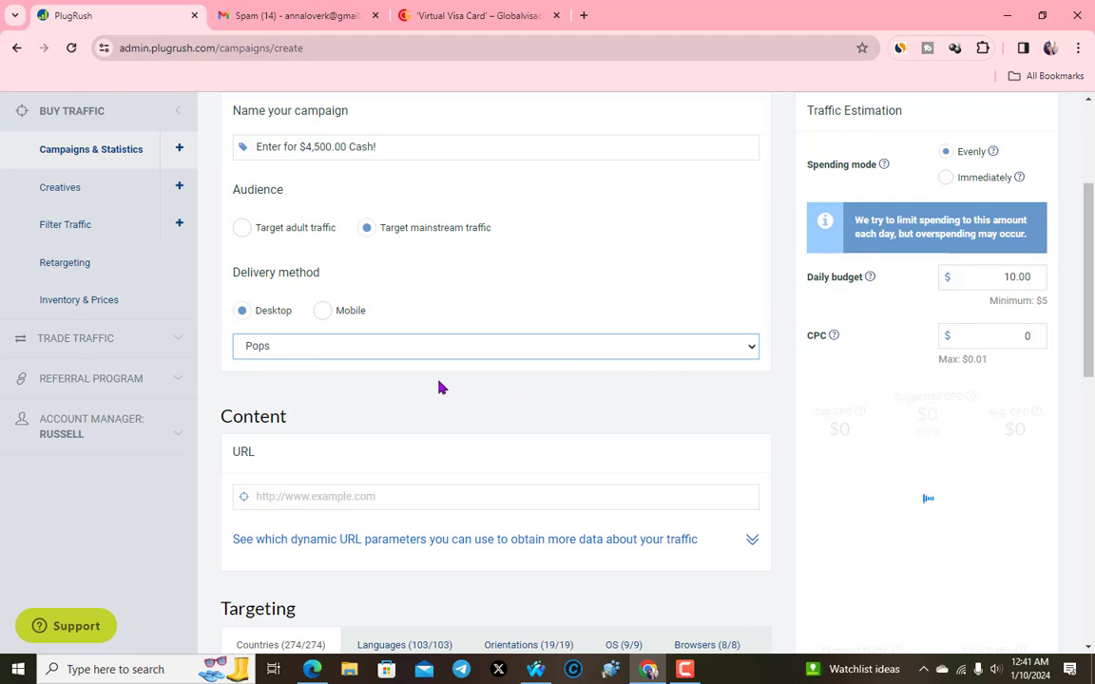
pyautogui.scroll(-1, 437, 391)
pyautogui.scroll(-1, 433, 402)
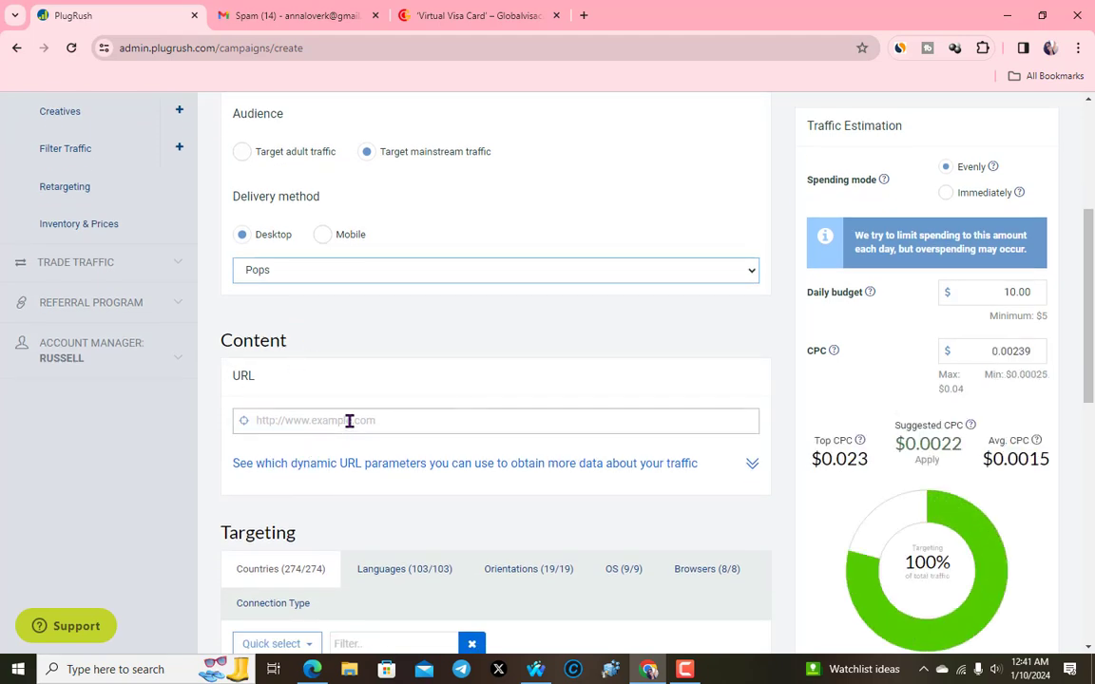
pyautogui.click(394, 428)
pyautogui.click(312, 669)
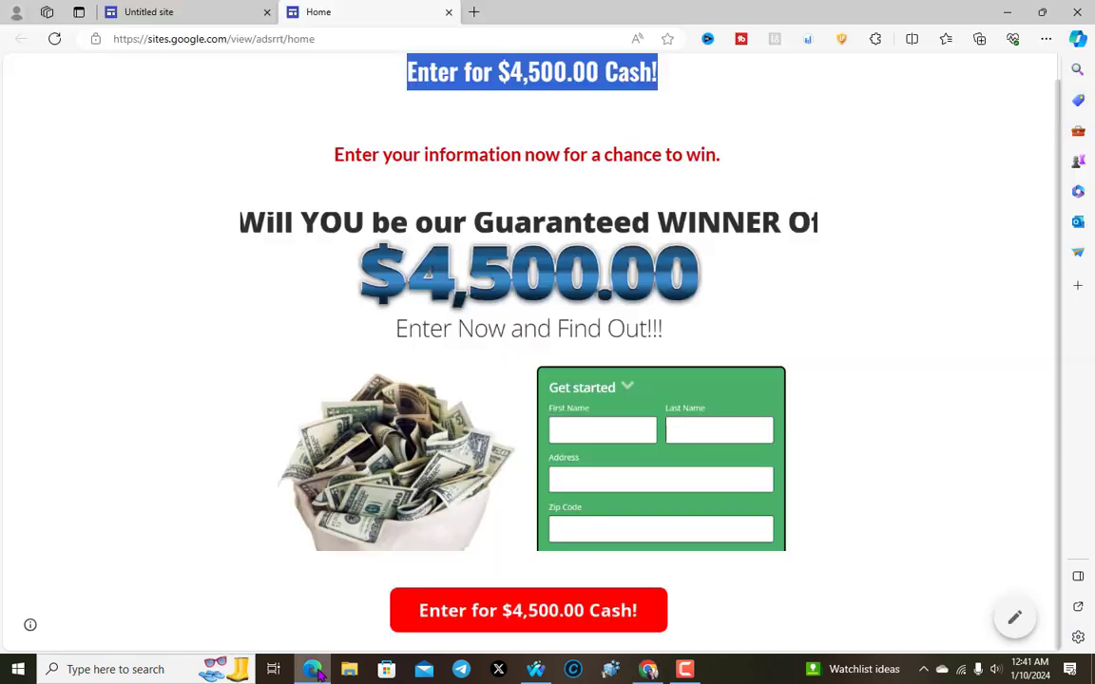
pyautogui.click(299, 39)
pyautogui.rightClick(300, 39)
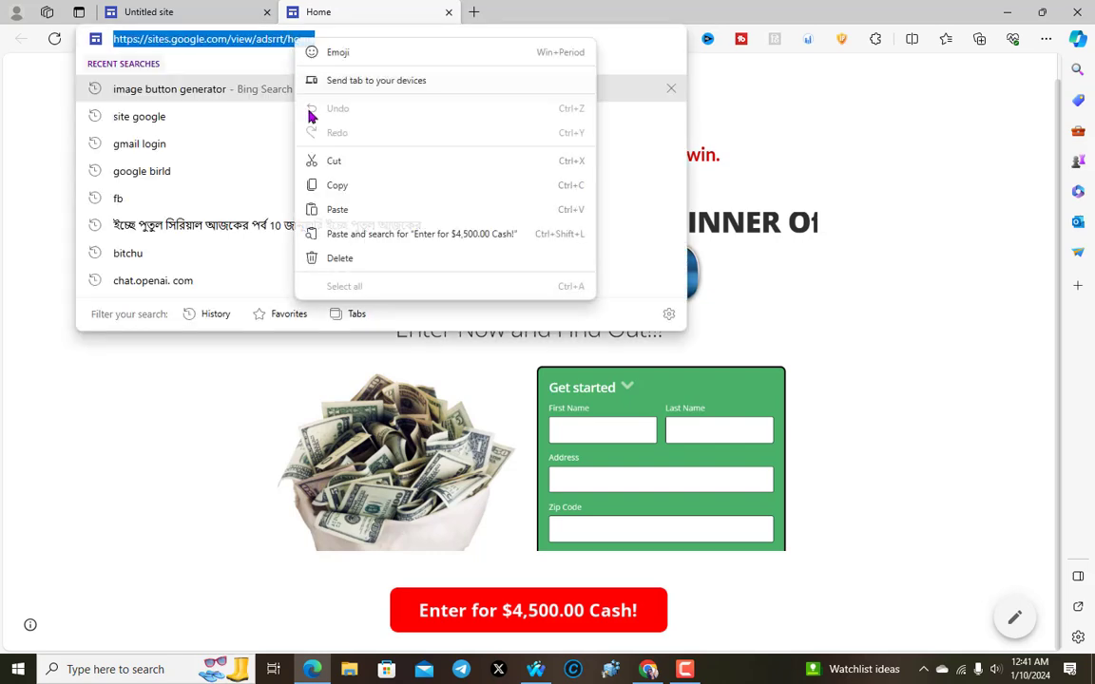
pyautogui.click(350, 187)
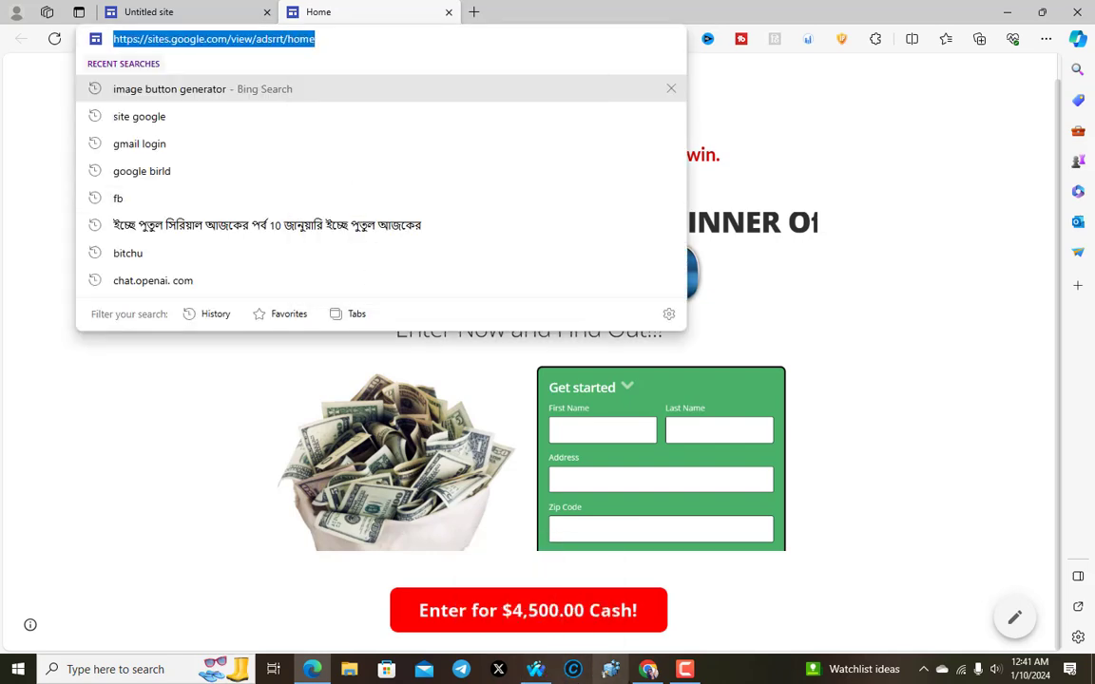
pyautogui.click(647, 669)
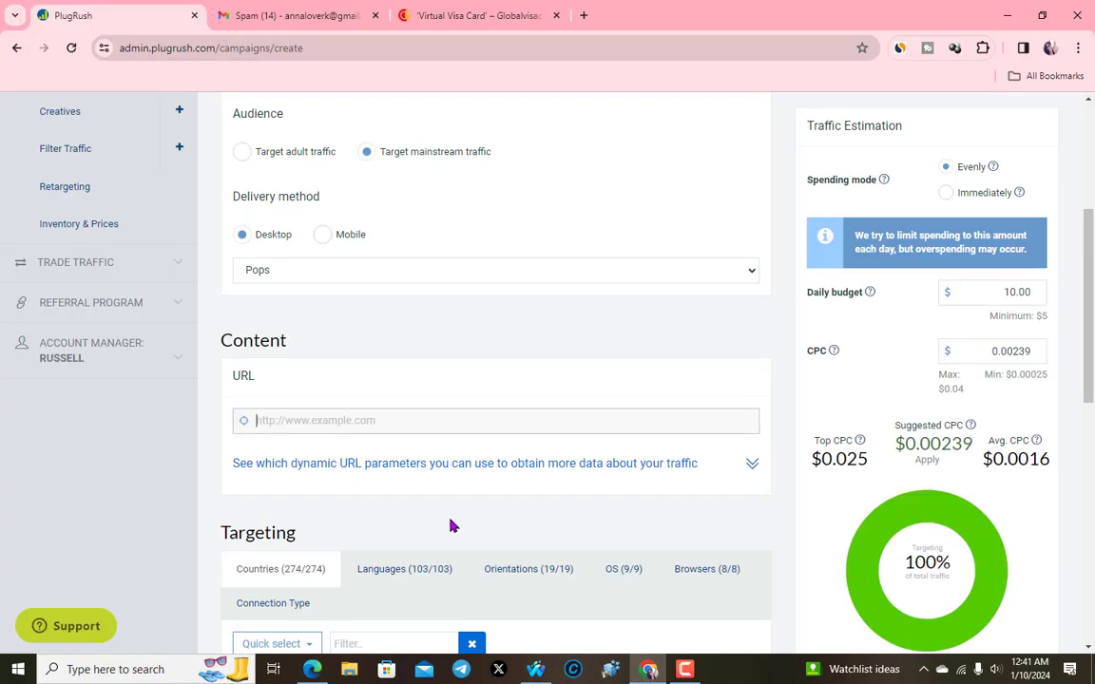
pyautogui.rightClick(310, 424)
pyautogui.click(378, 222)
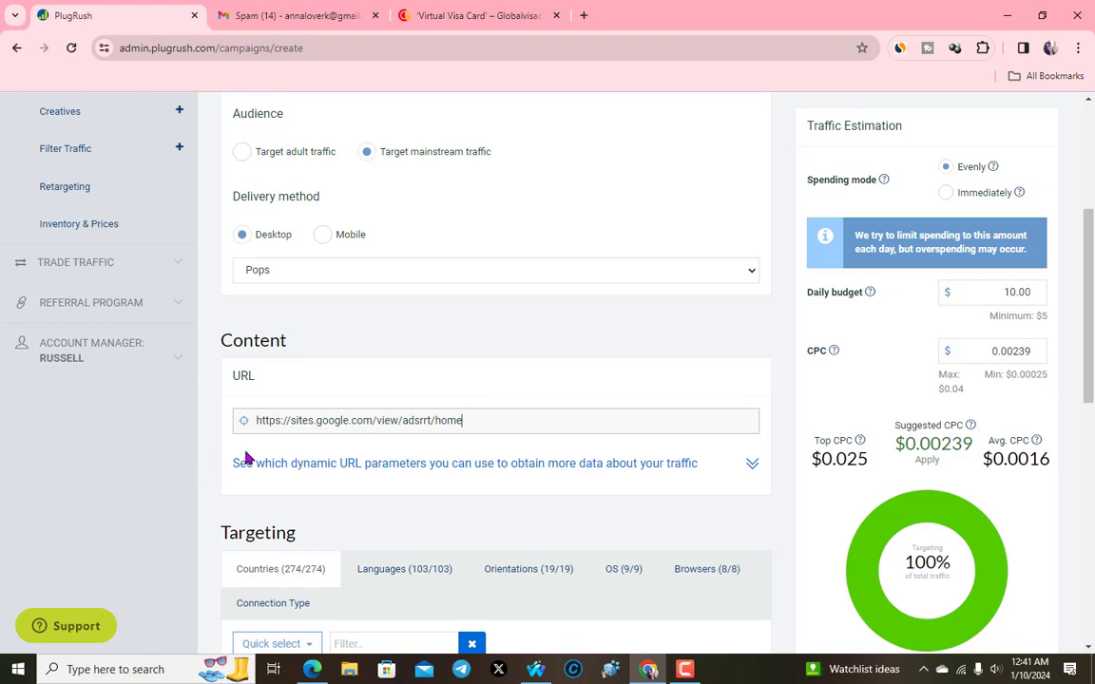
# Clear all targeted countries, filter the list for "un", and target only the United Kingdom and United States.
pyautogui.scroll(-2, 373, 496)
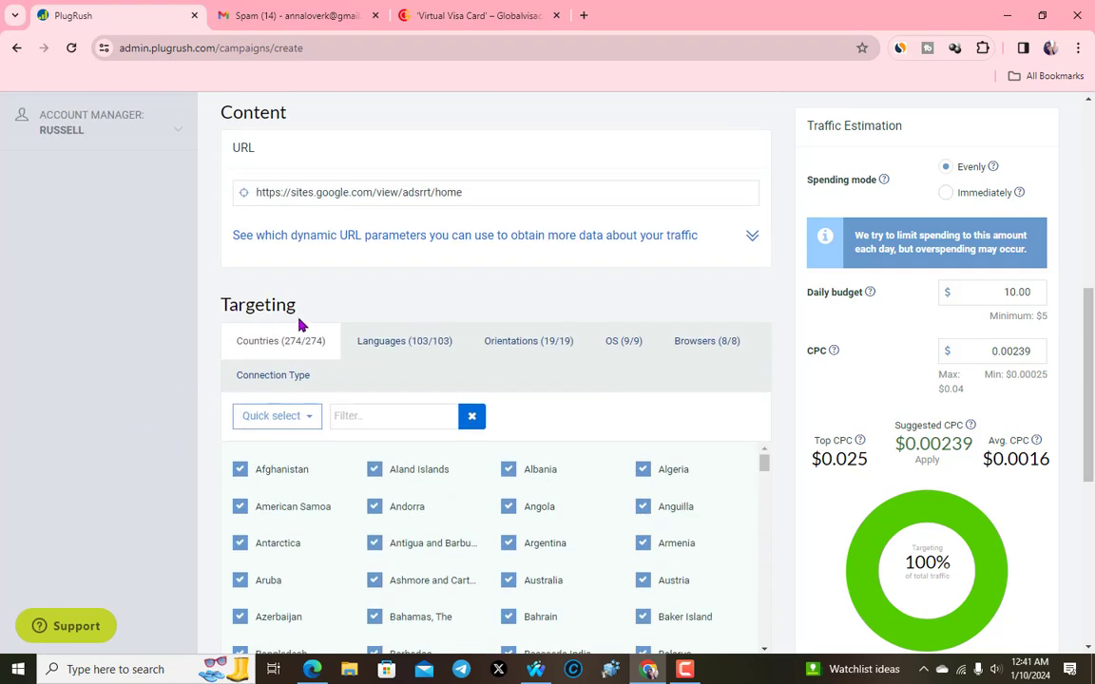
pyautogui.scroll(-1, 313, 418)
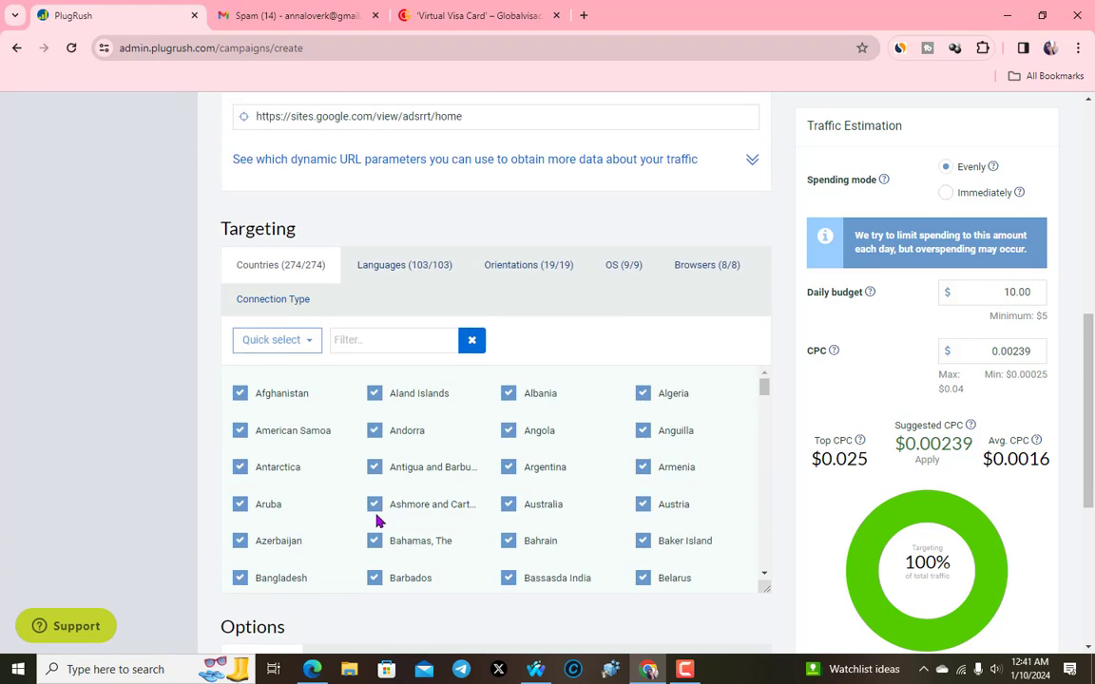
pyautogui.click(292, 340)
pyautogui.click(265, 409)
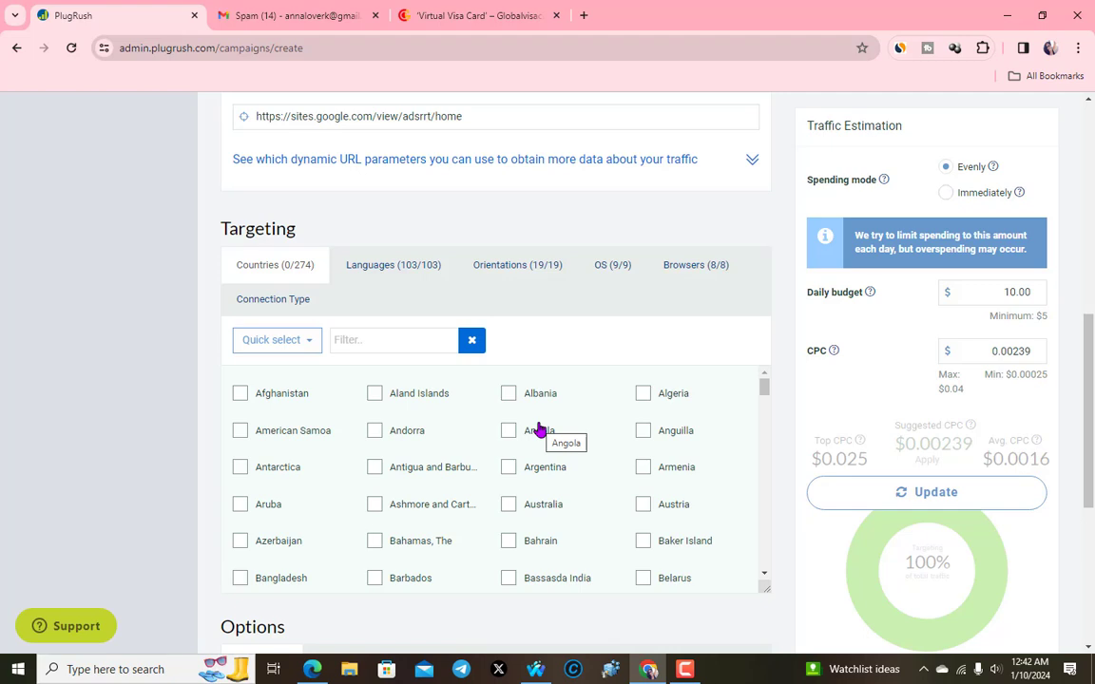
pyautogui.click(391, 339)
pyautogui.write('un')
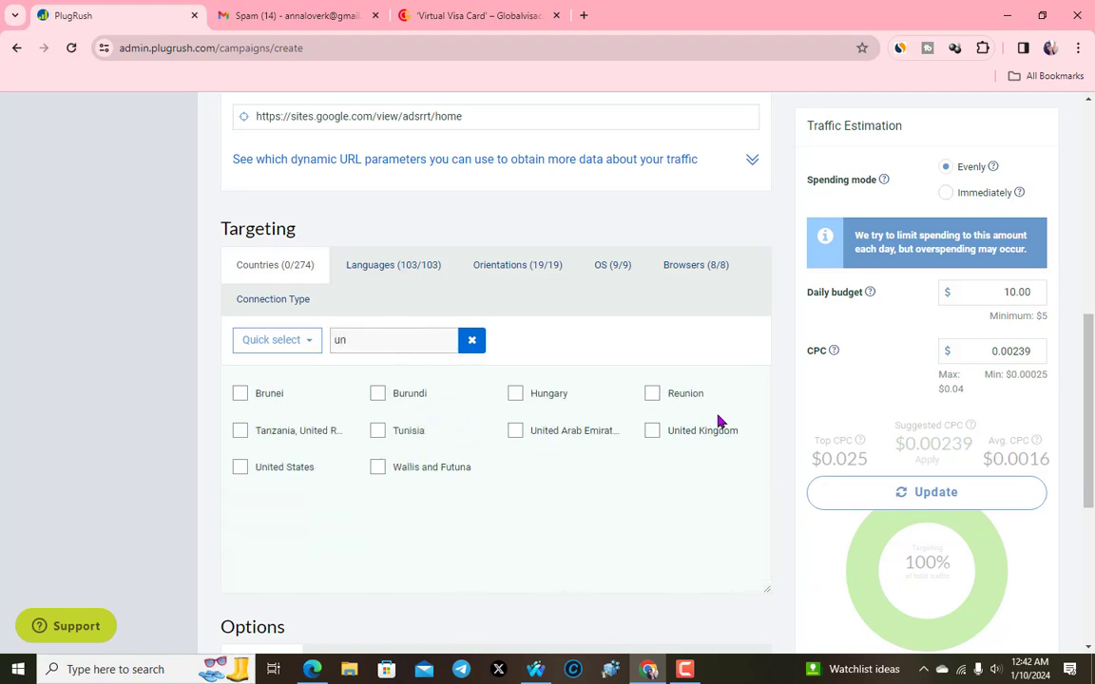
pyautogui.click(654, 434)
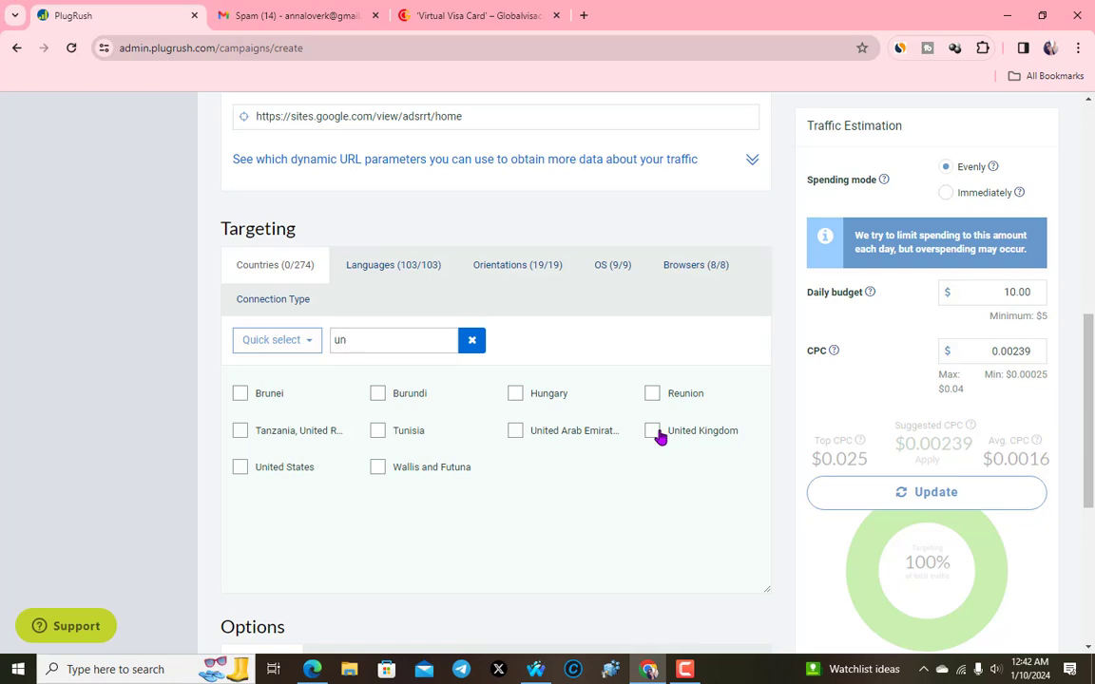
pyautogui.click(239, 468)
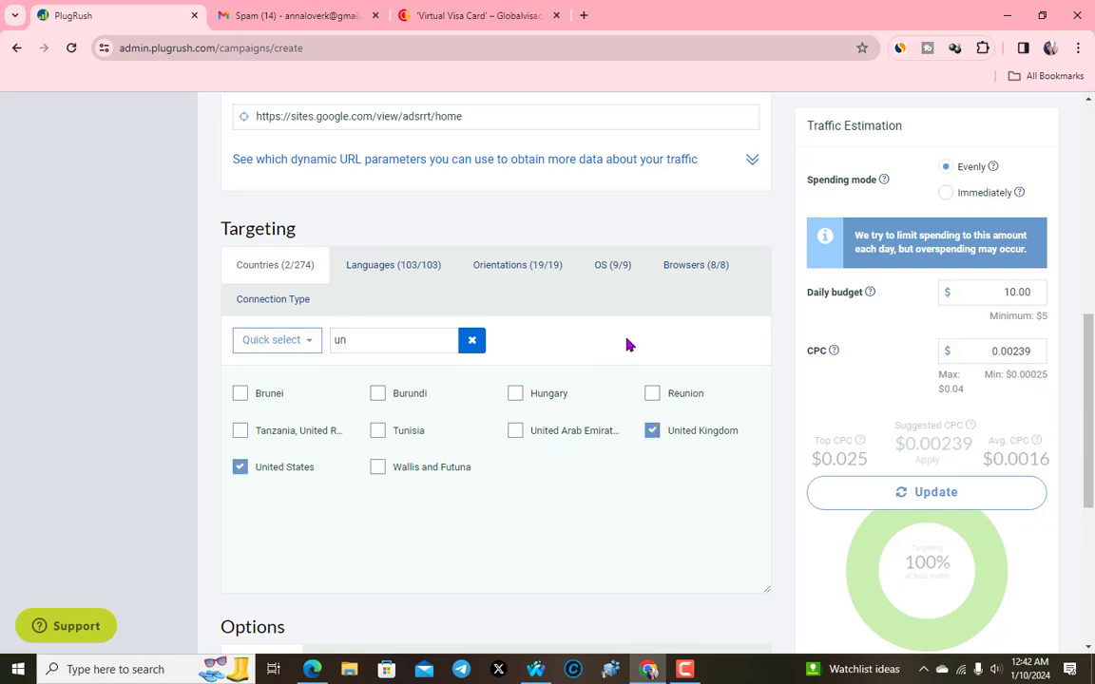
# Clear all targeted languages, filter the list for "en", and target only English.
pyautogui.click(390, 266)
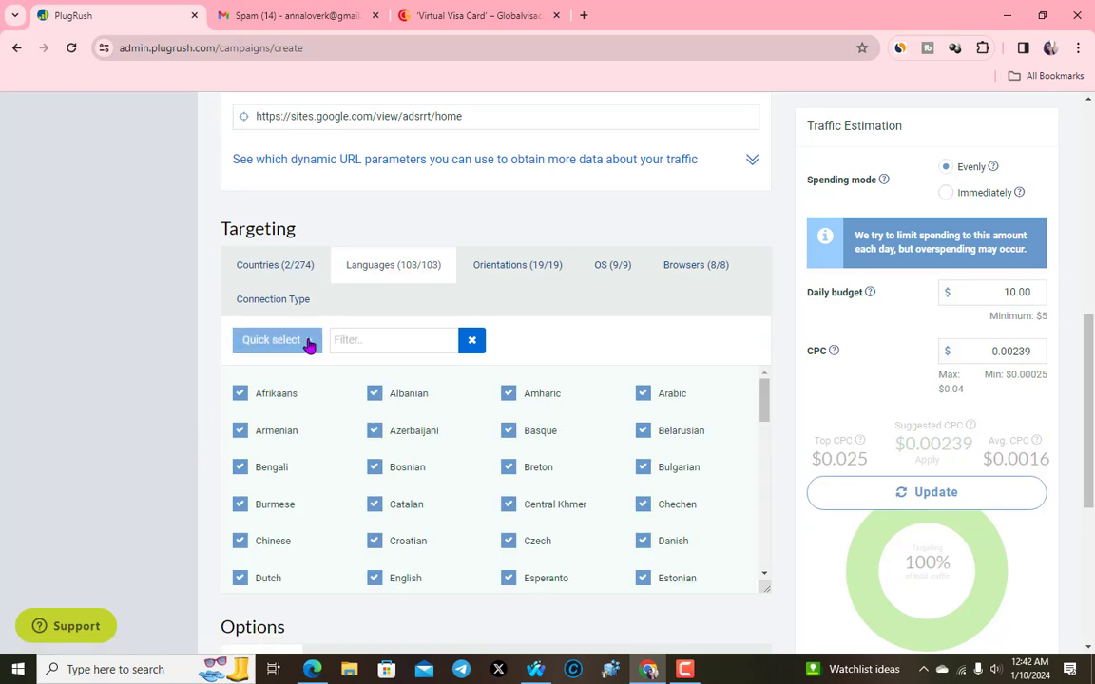
pyautogui.click(295, 343)
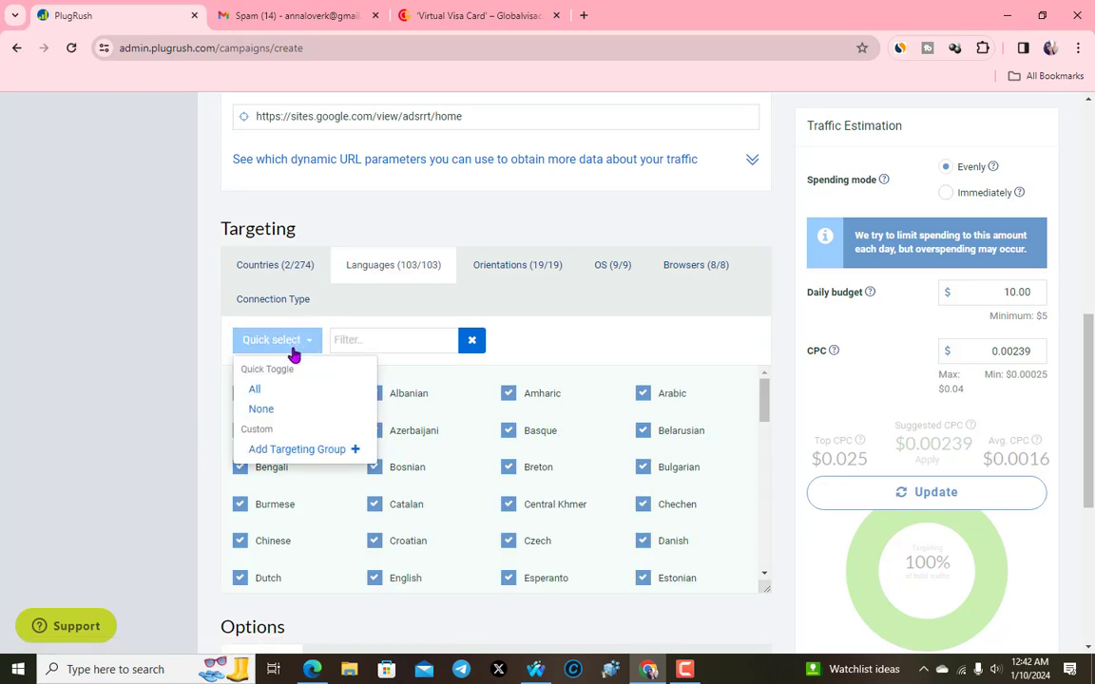
pyautogui.click(264, 410)
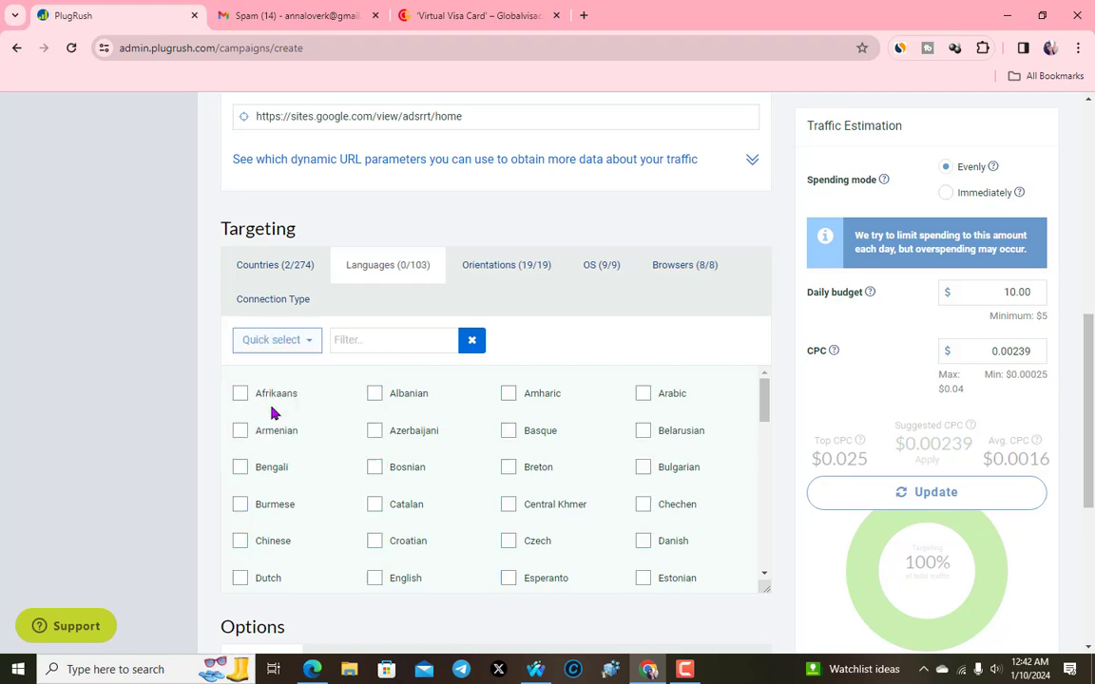
pyautogui.click(382, 339)
pyautogui.write('en')
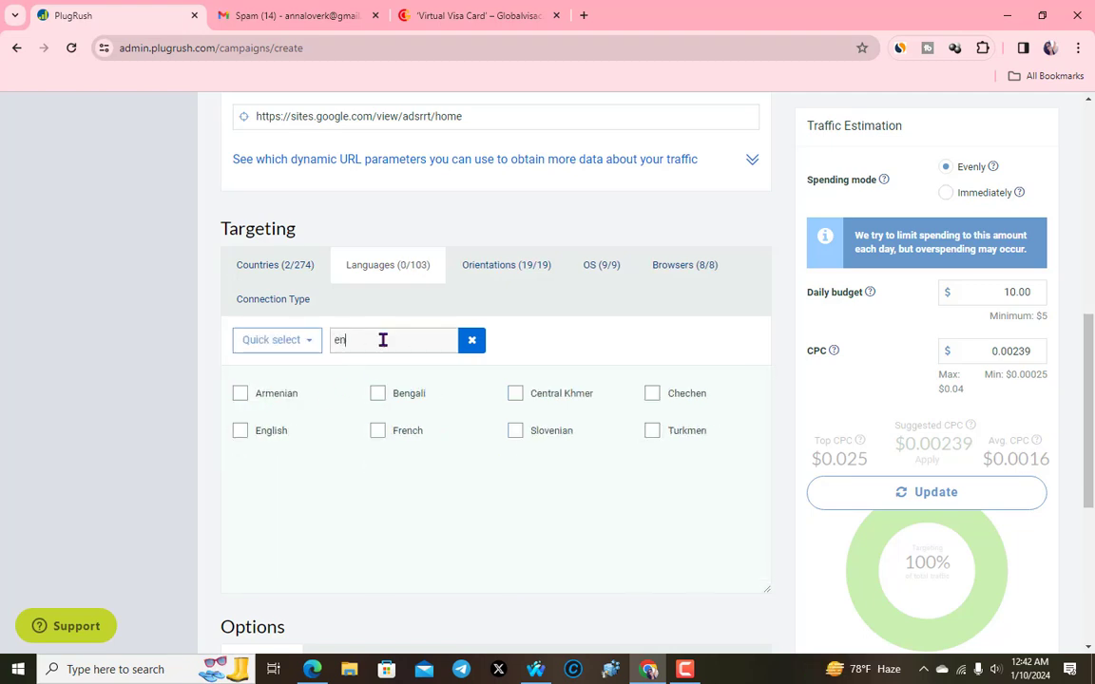
pyautogui.click(240, 431)
# Look over the targeted orientations, and set the campaign's frequency cap to 8 visits per 24 hours.
pyautogui.click(502, 270)
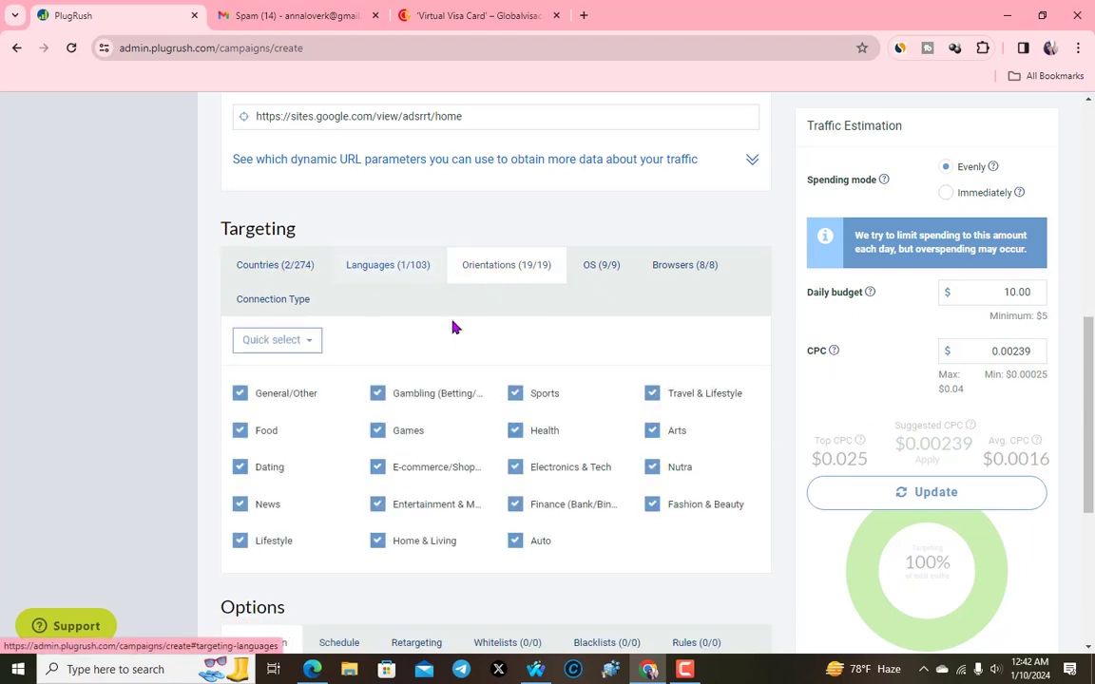
pyautogui.scroll(-3, 467, 357)
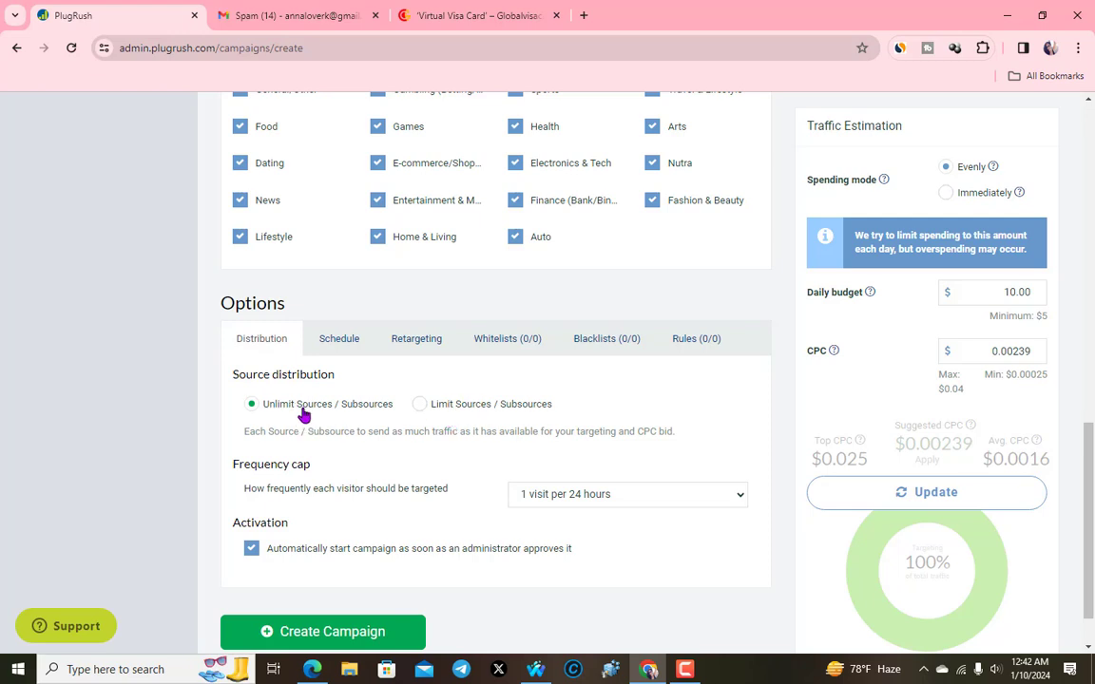
pyautogui.scroll(-1, 304, 419)
pyautogui.click(567, 432)
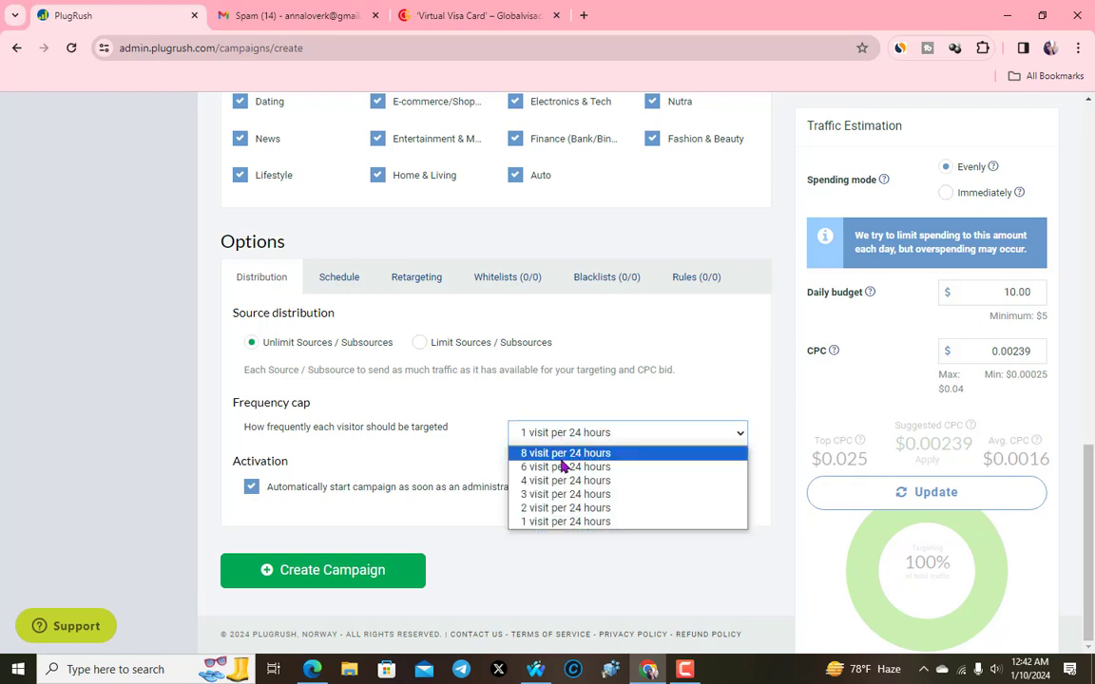
pyautogui.click(594, 454)
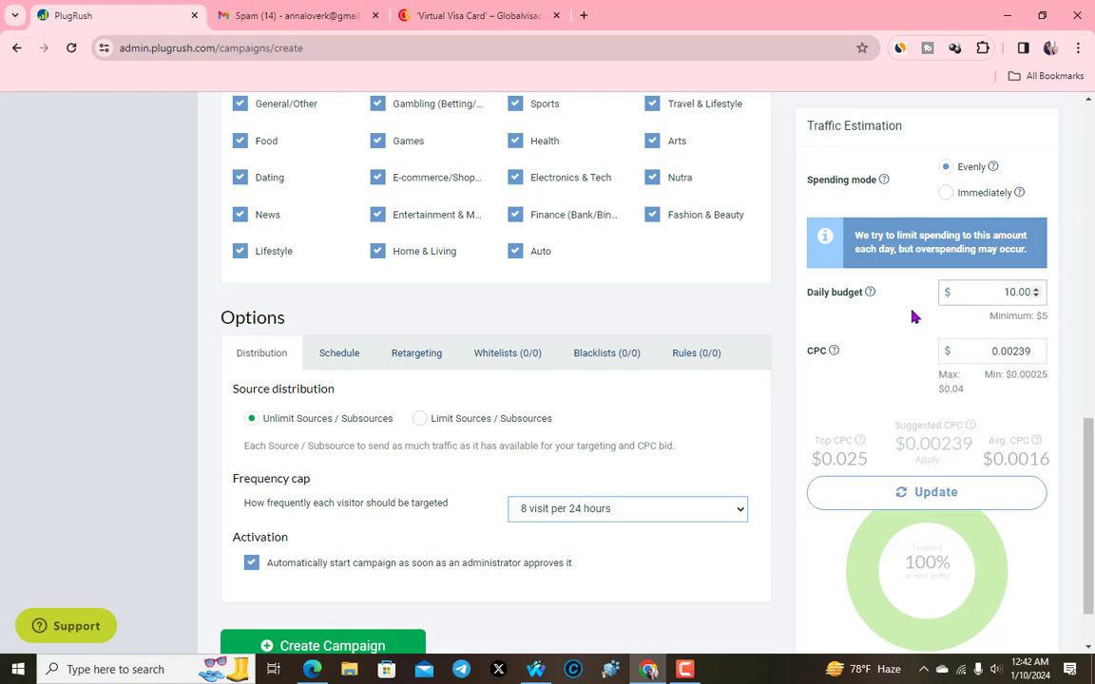
# Set the daily budget to $20.00 and update the traffic estimation to check the top CPC.
pyautogui.click(1014, 291)
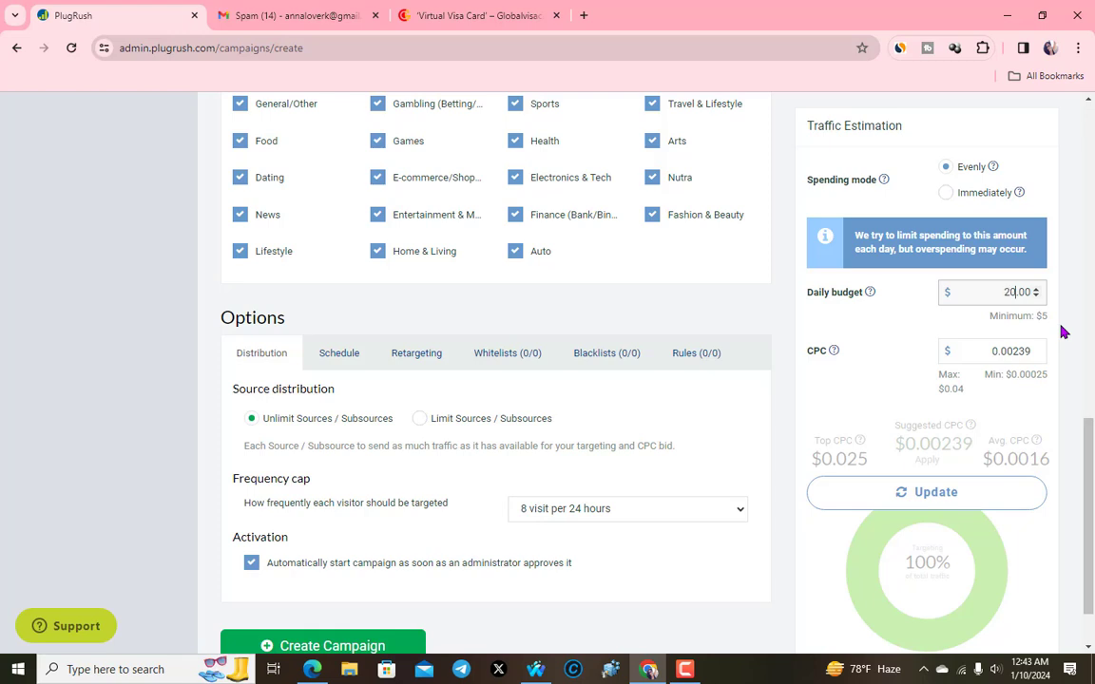
pyautogui.scroll(-1, 958, 442)
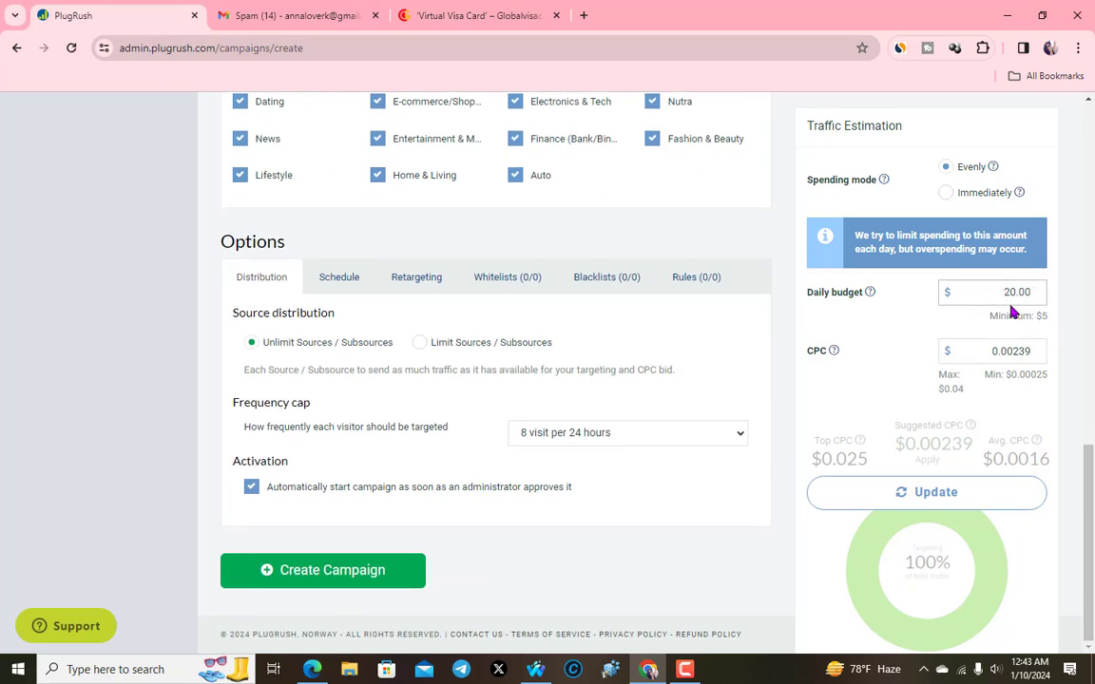
pyautogui.click(943, 489)
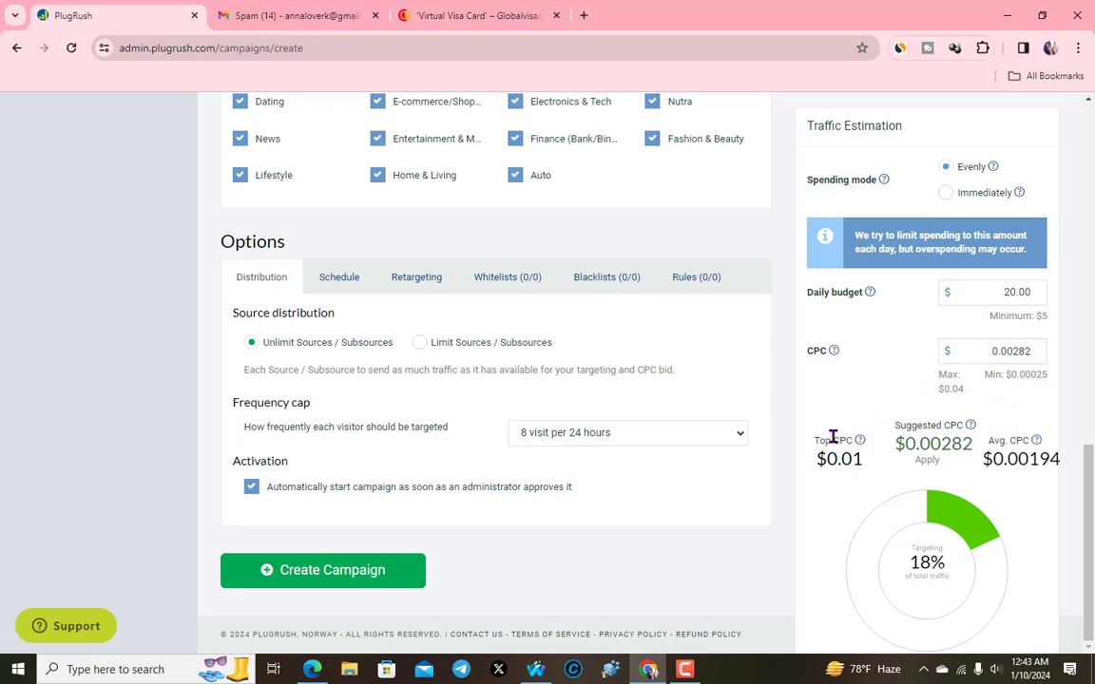
pyautogui.moveTo(869, 461); pyautogui.dragTo(813, 466)
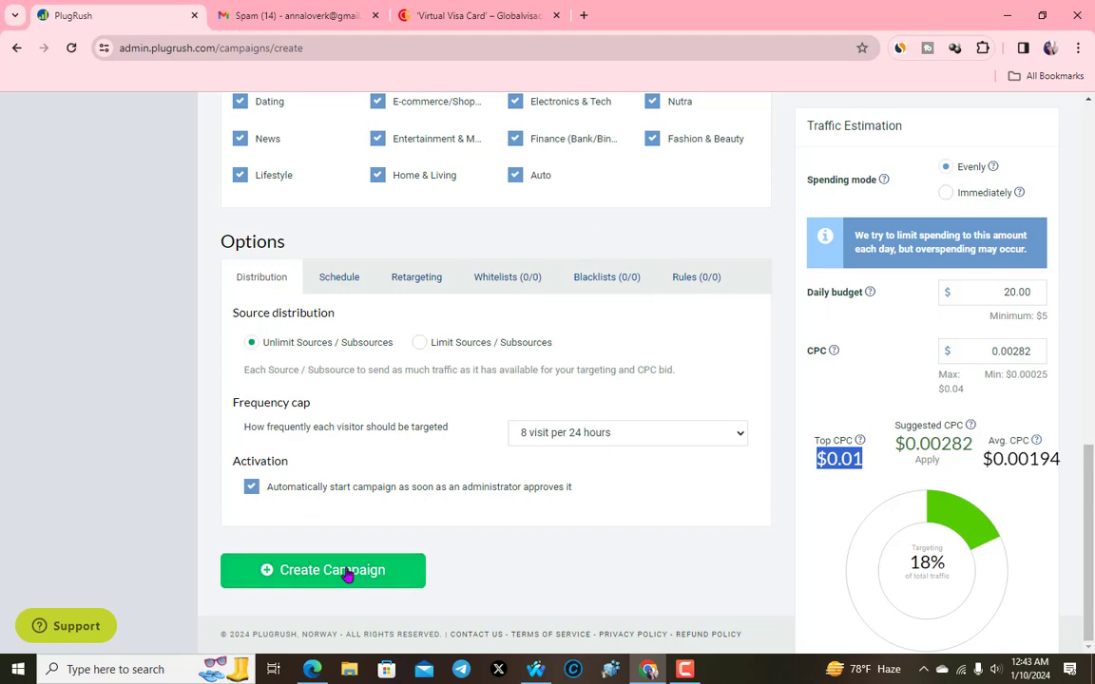
# Create the campaign and review its ID, budget, CPC, traffic and conversion columns in the campaign statistics.
pyautogui.click(348, 573)
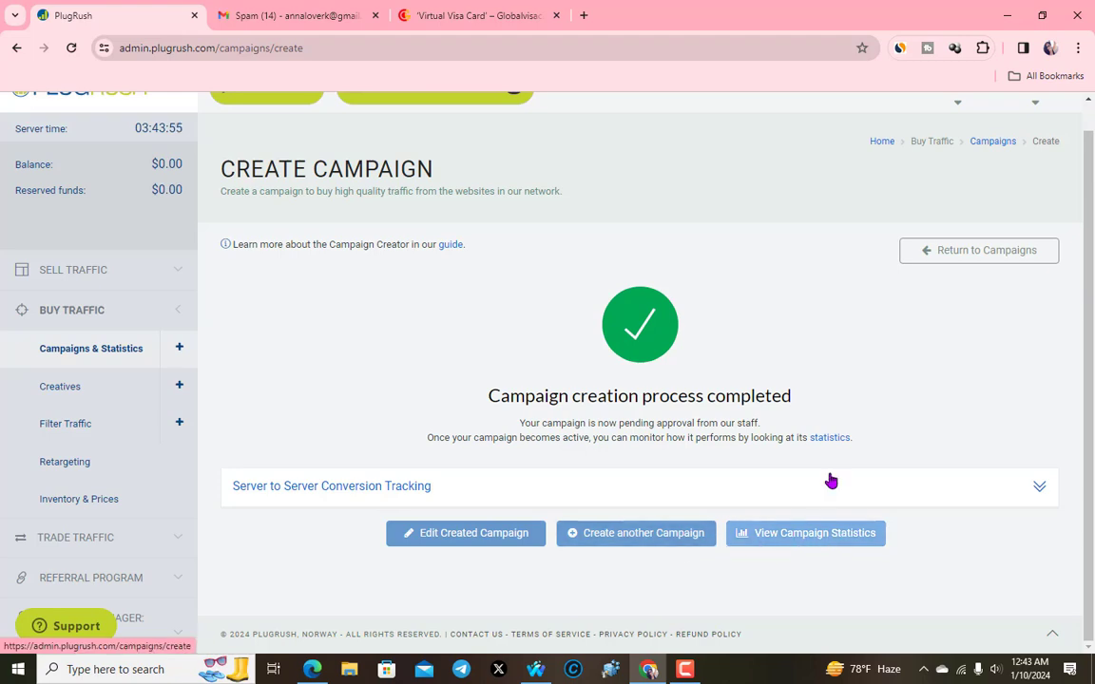
pyautogui.click(855, 537)
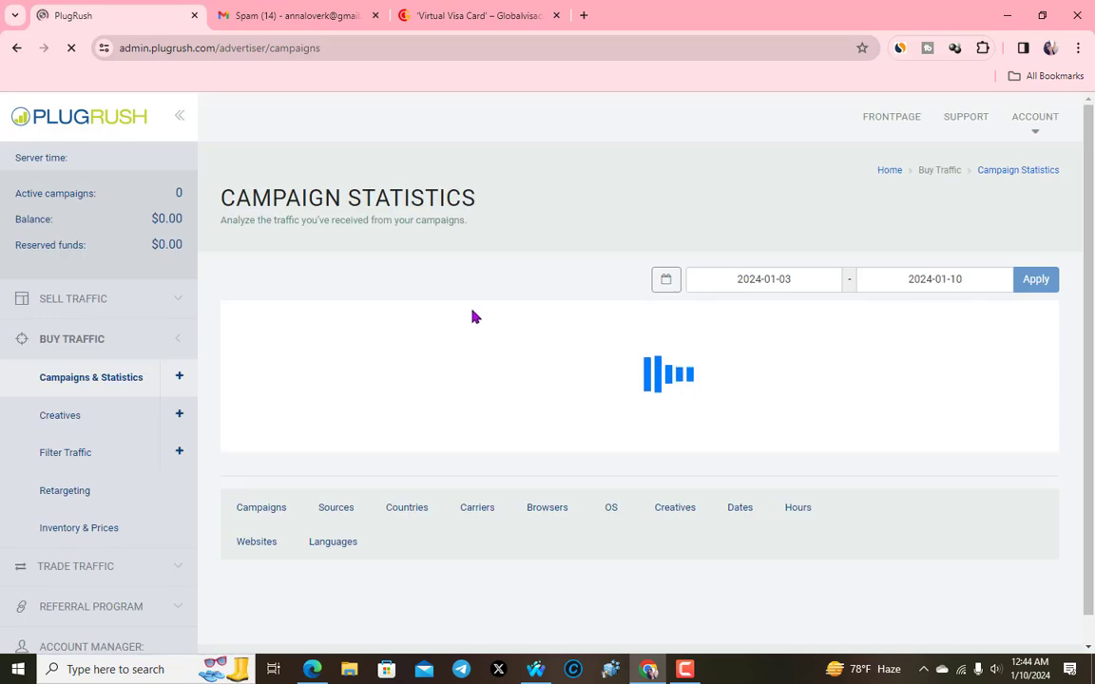
pyautogui.scroll(-3, 396, 491)
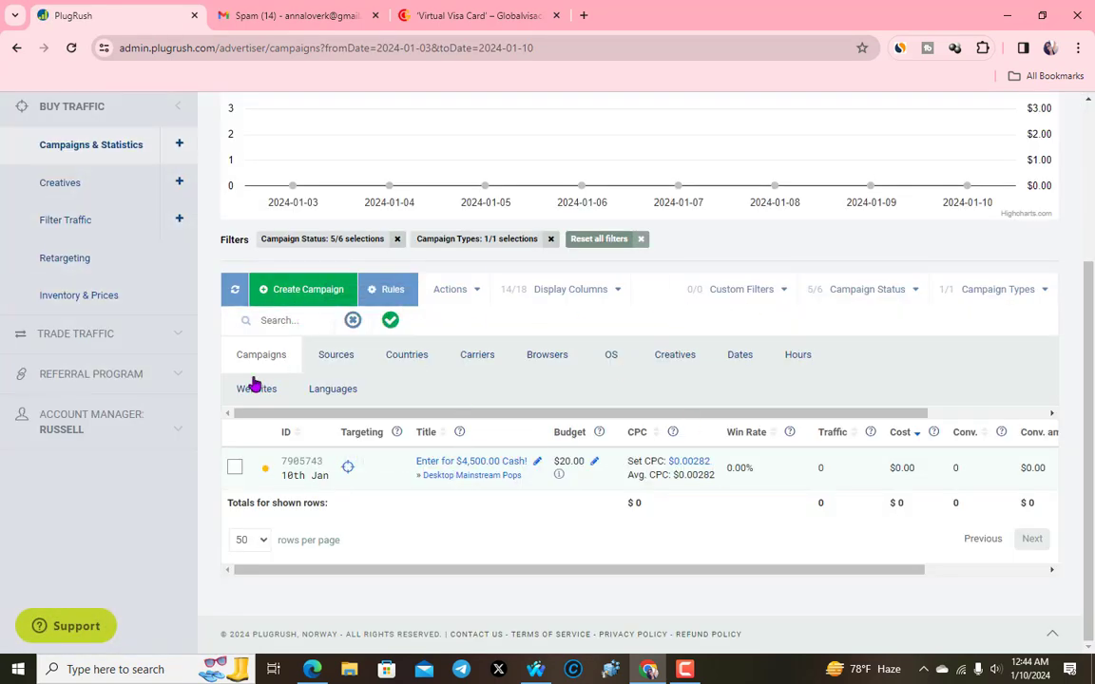
pyautogui.moveTo(285, 460); pyautogui.dragTo(257, 476)
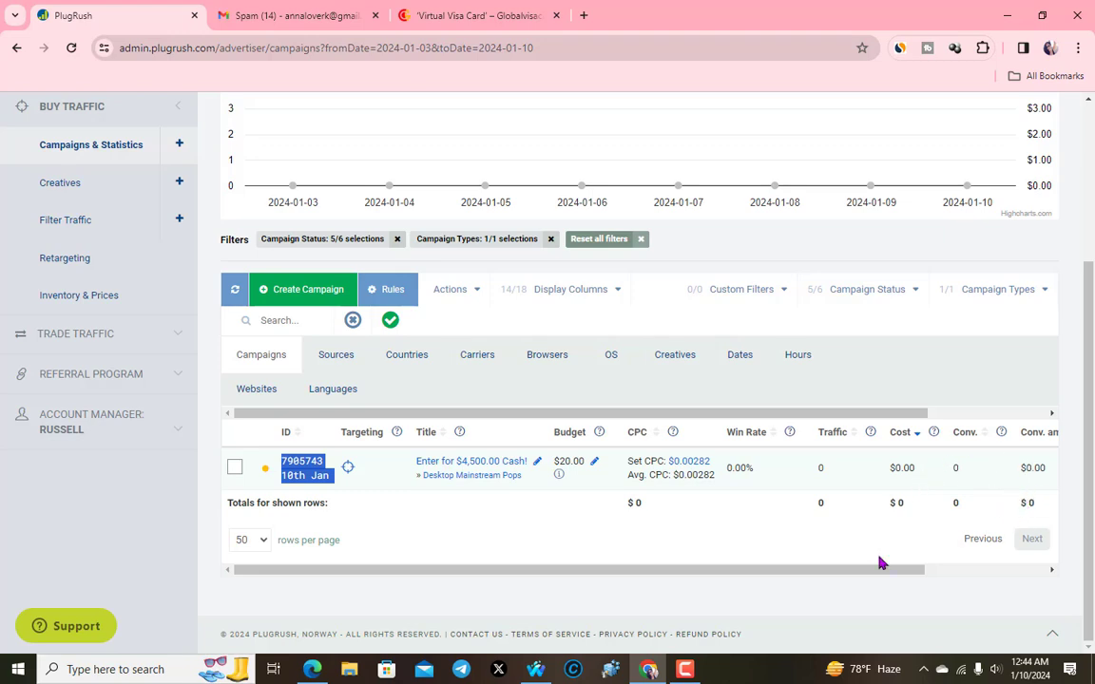
pyautogui.moveTo(773, 570); pyautogui.dragTo(442, 592)
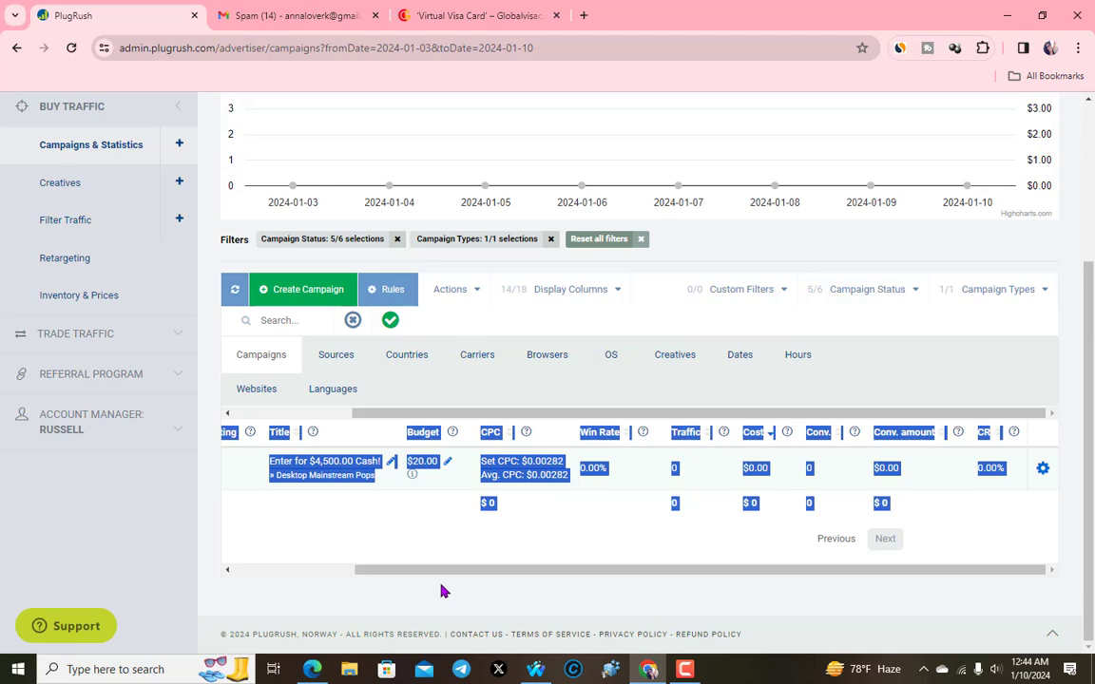
pyautogui.click(684, 670)
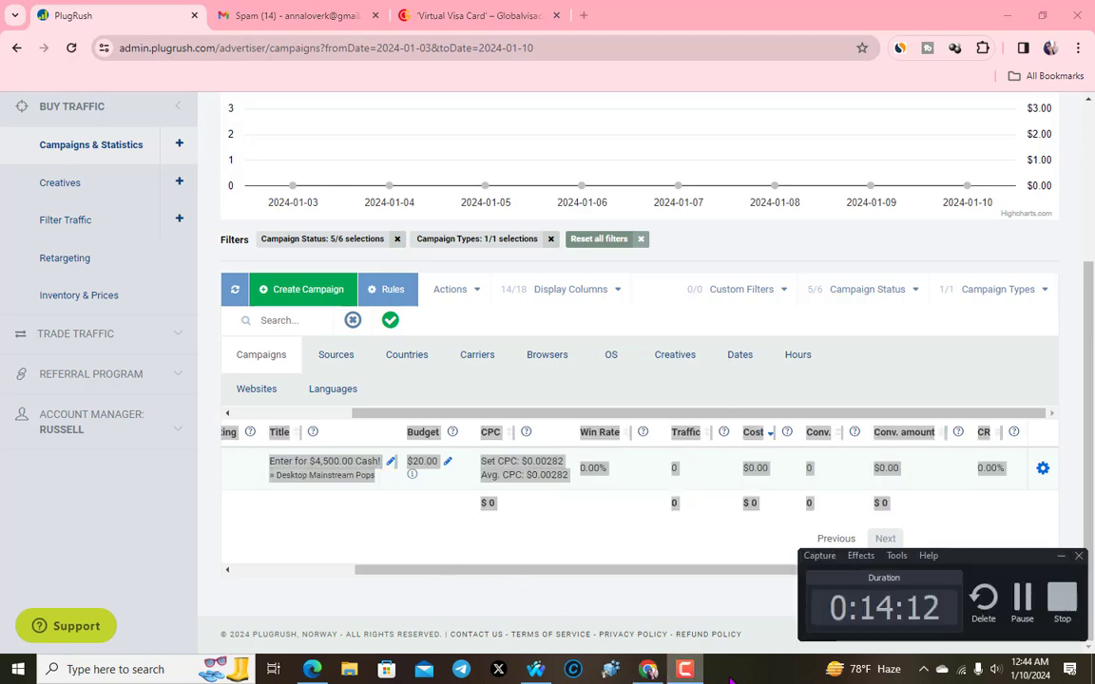